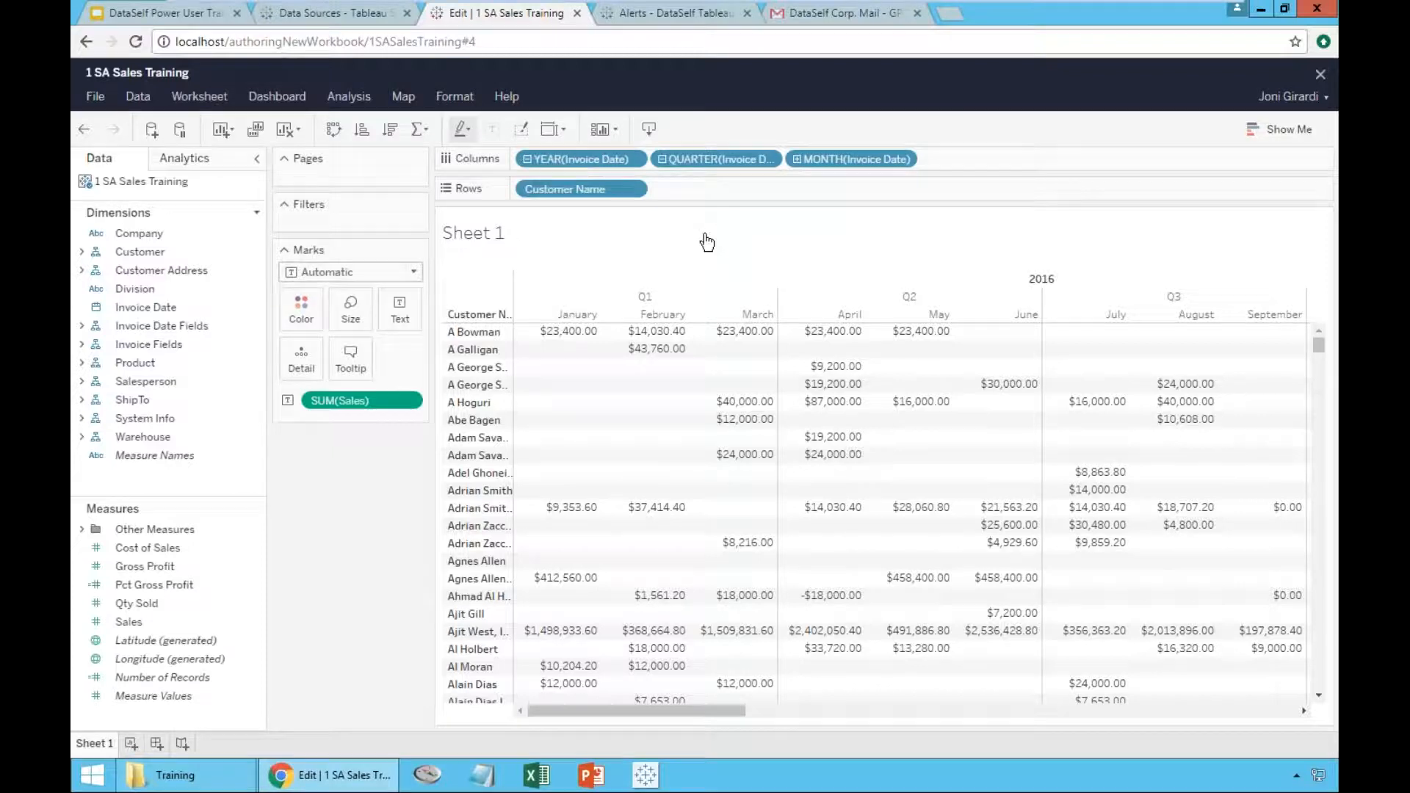
- Save the workbook as "1 Sales by Customer by Month" in the Default project with its sheets shown as tabs
left_click(94, 98)
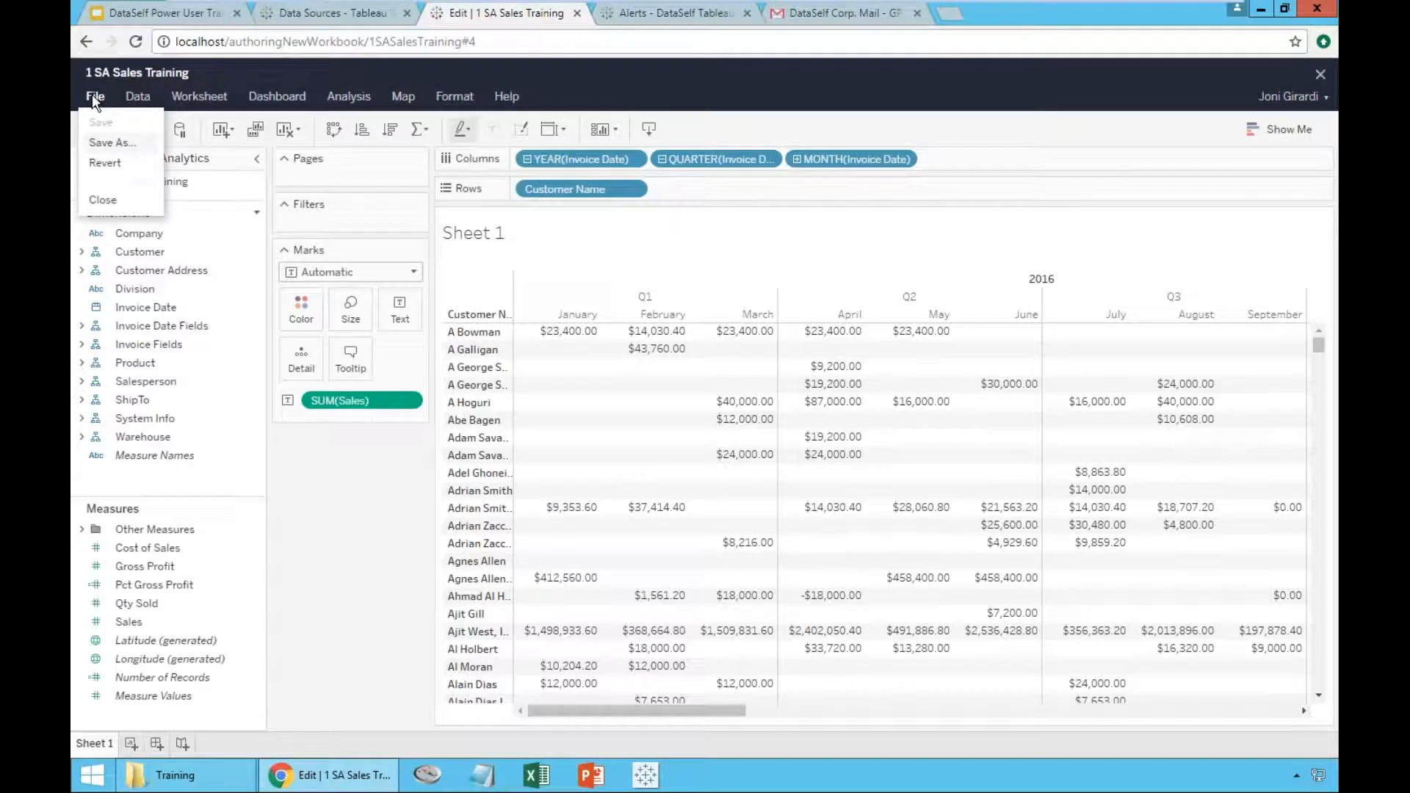
left_click(109, 142)
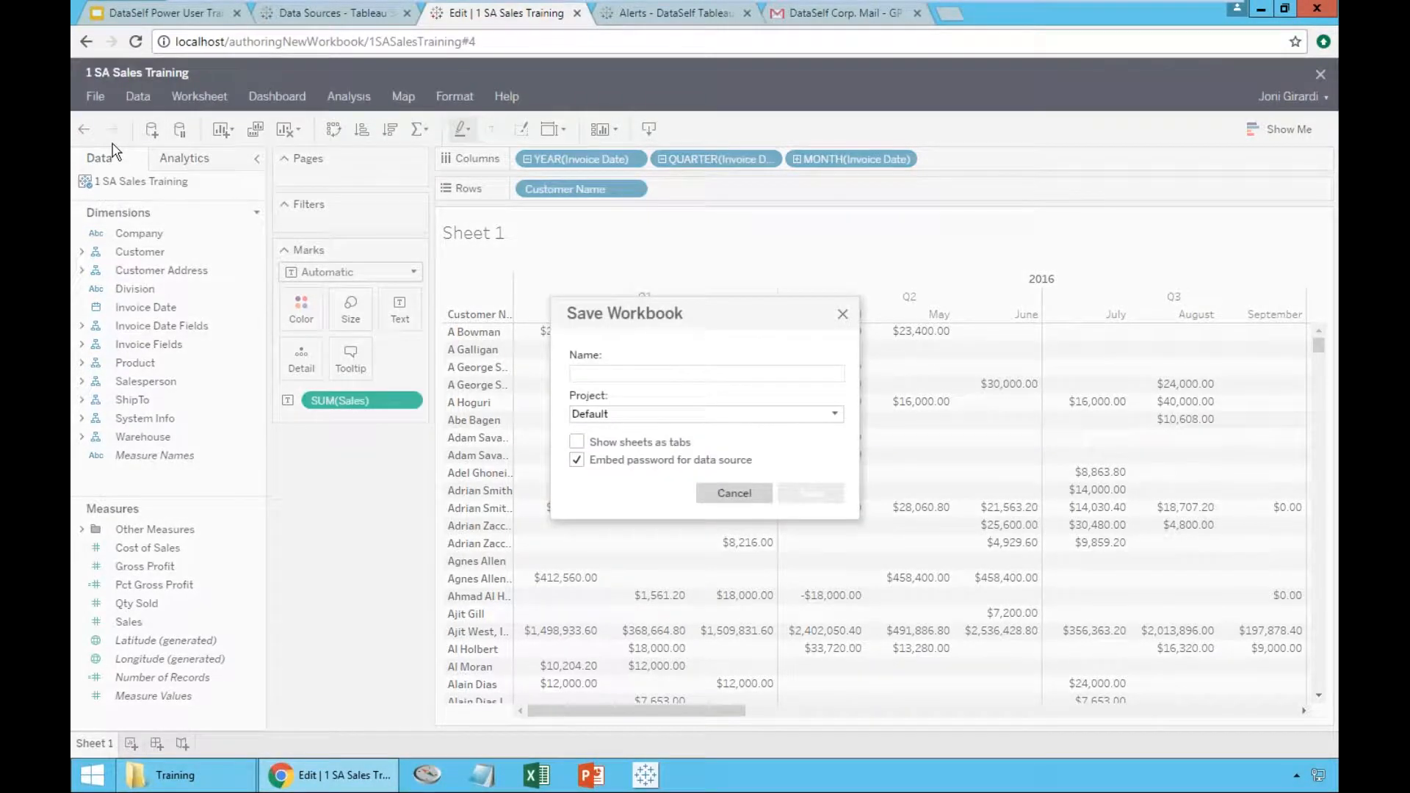
type("1 Sal")
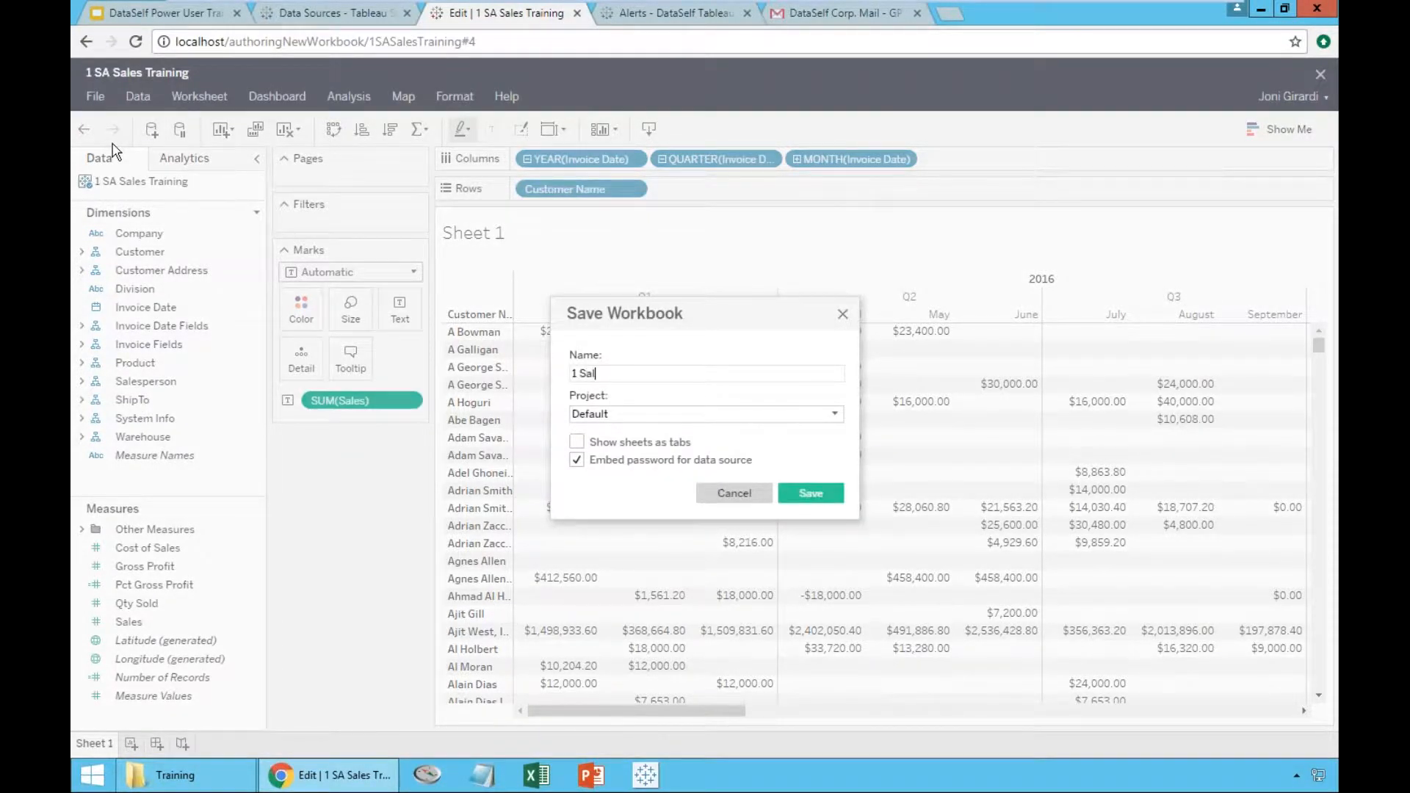
type("es by Customer buy Month")
left_click(837, 417)
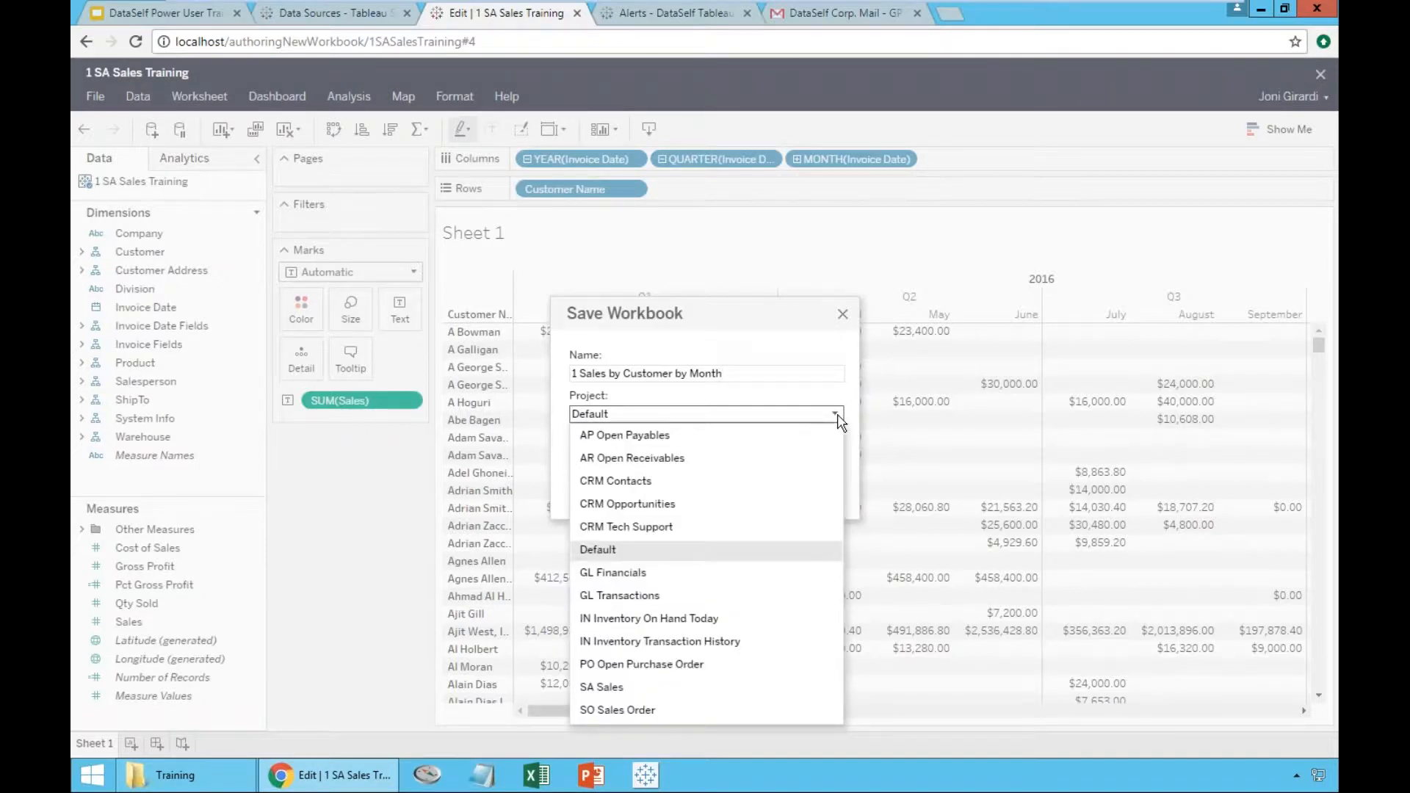
left_click(838, 418)
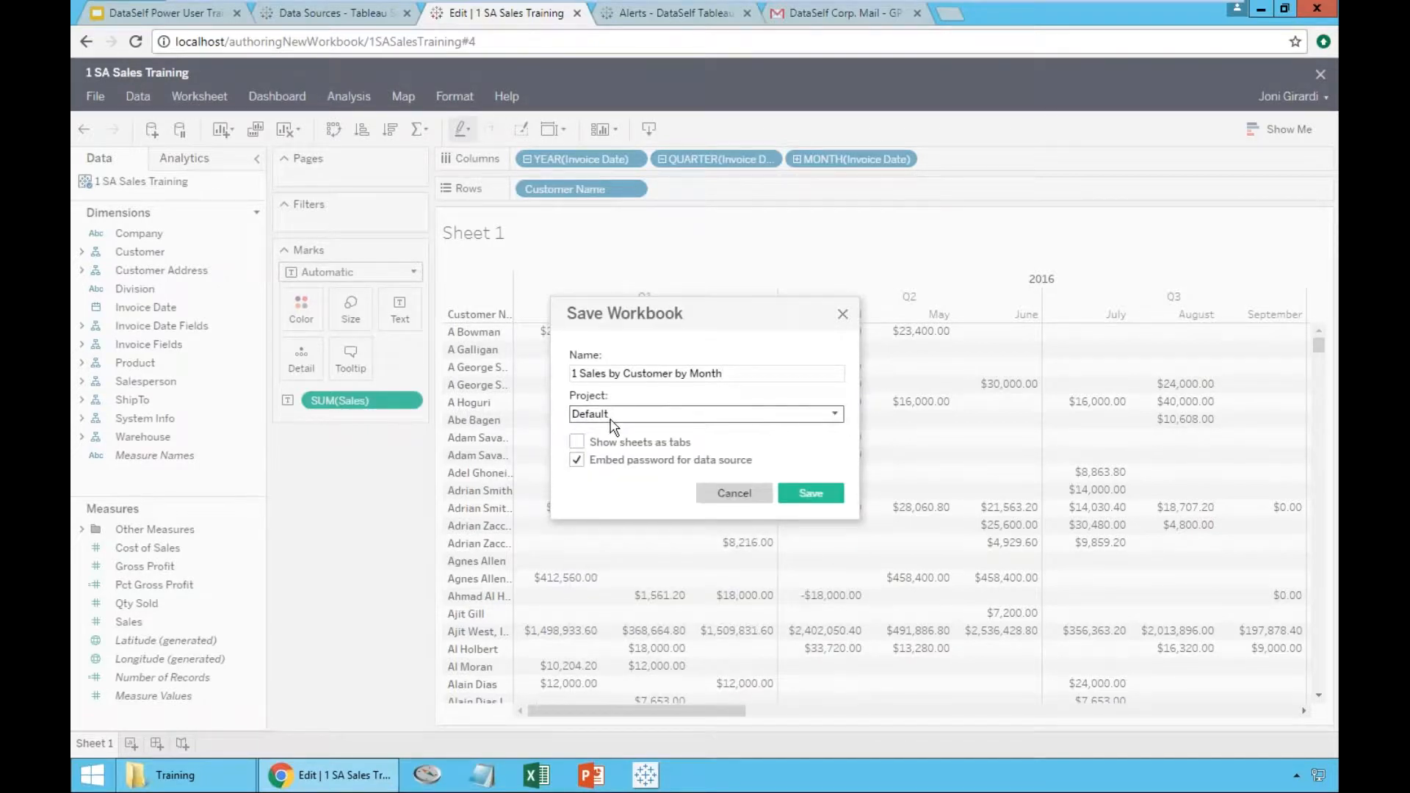
left_click(576, 443)
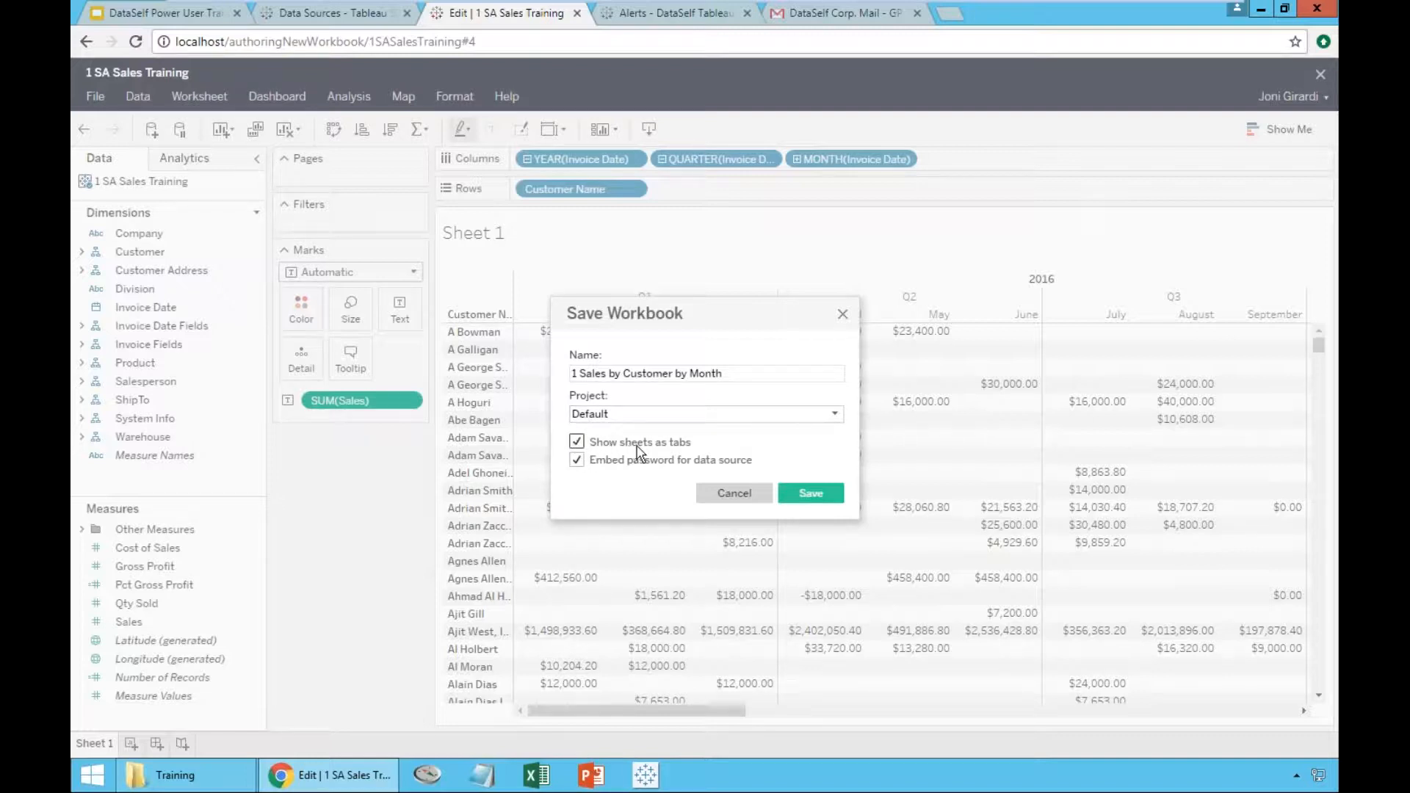
left_click(801, 497)
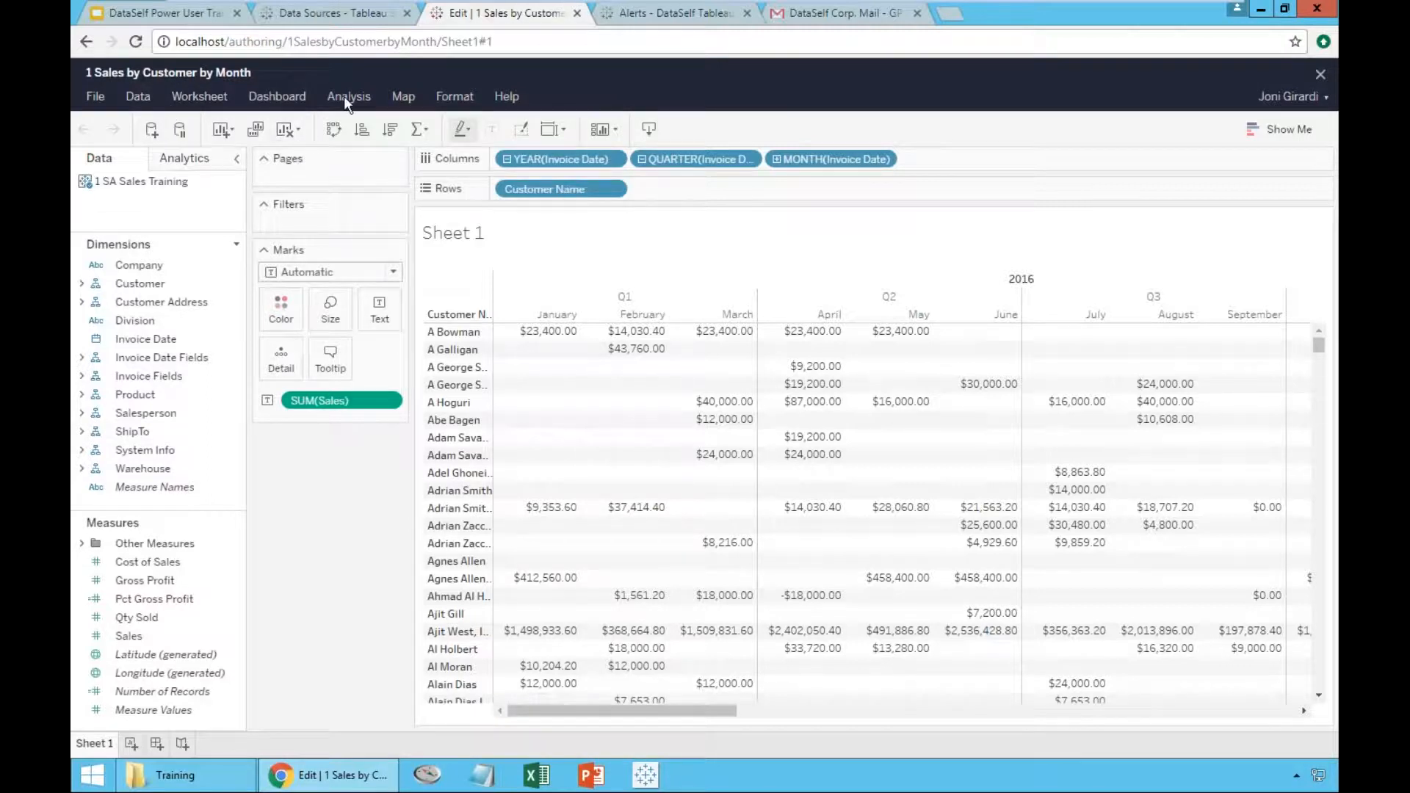
- On the server site, sort the Default project's workbooks by name and open the 1 Sales by Customer by Month workbook
left_click(334, 15)
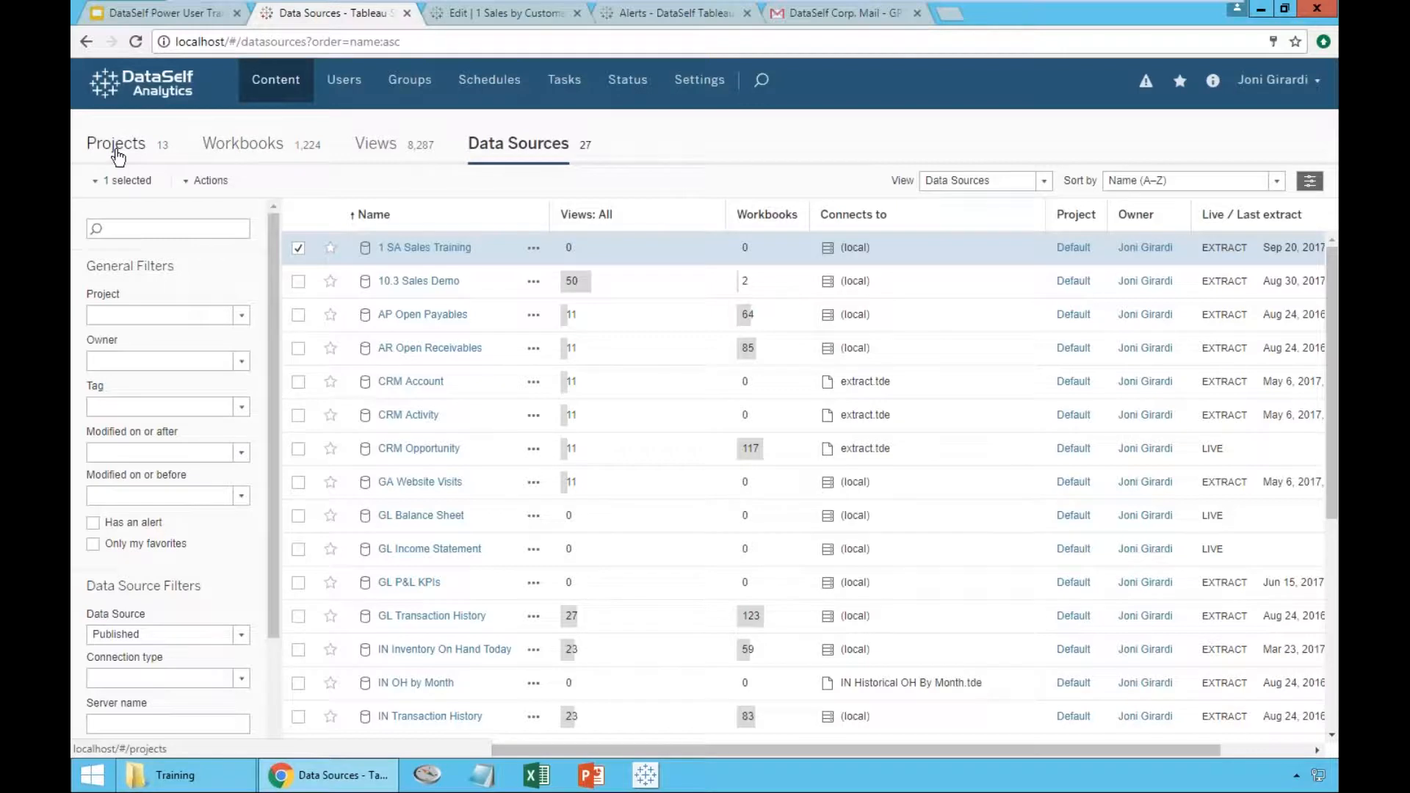
left_click(116, 144)
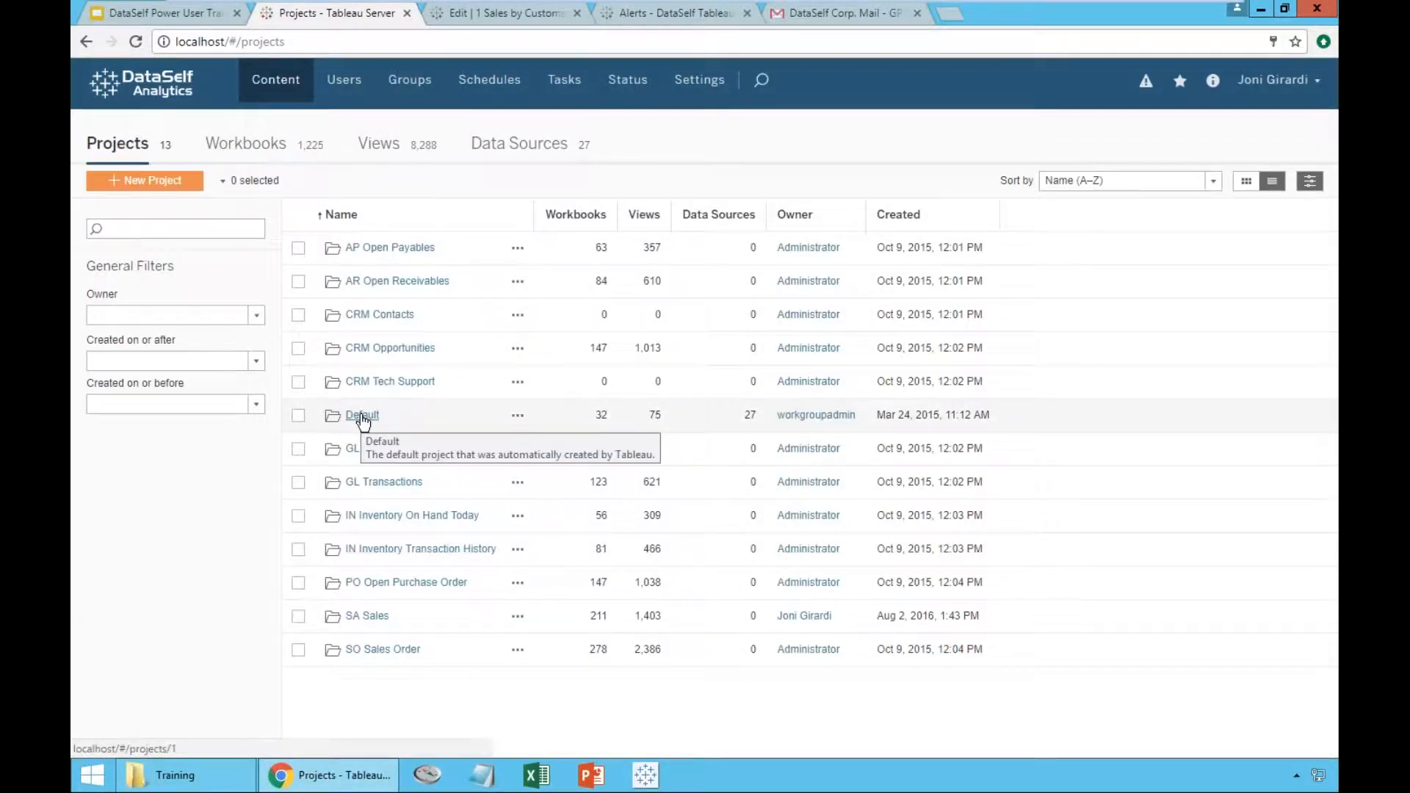
left_click(362, 416)
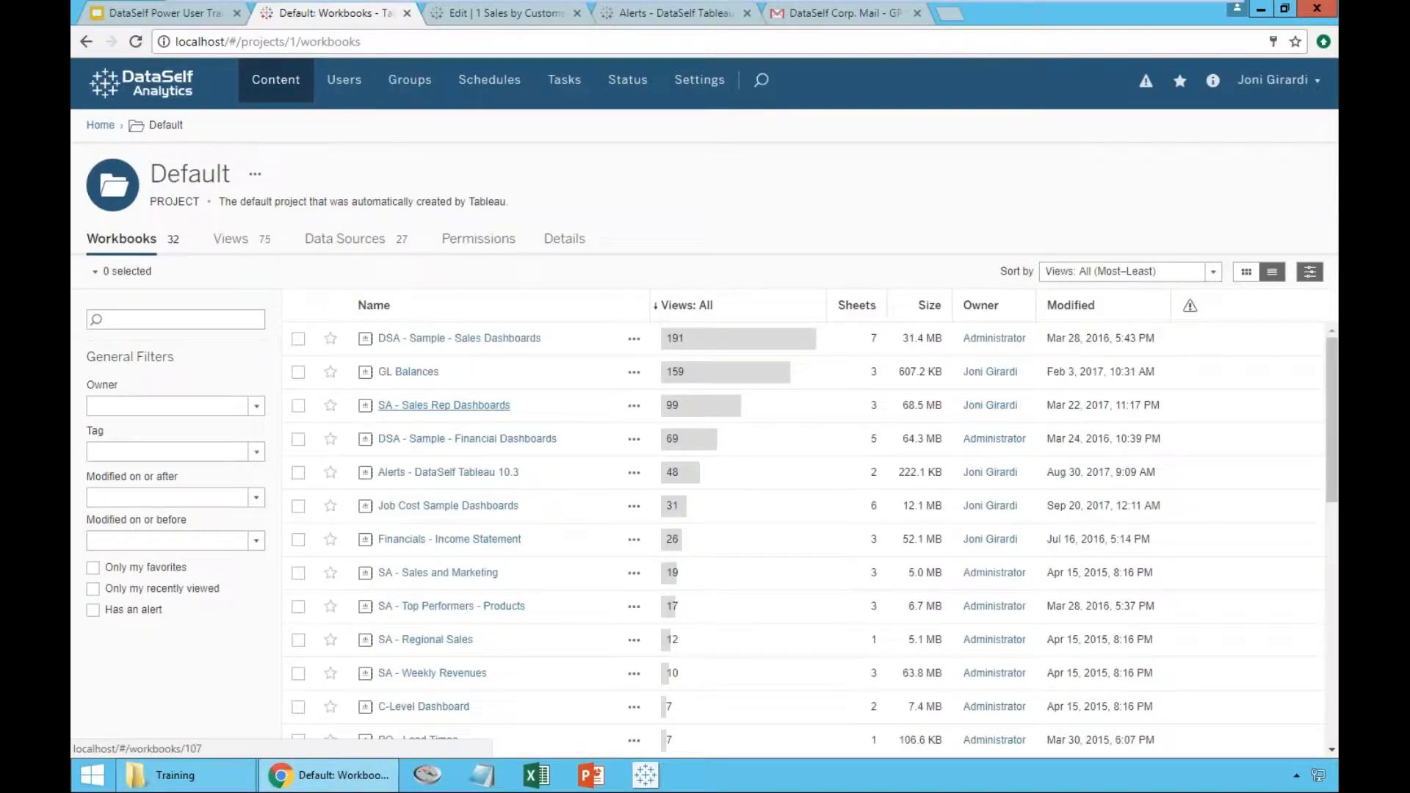
left_click(377, 307)
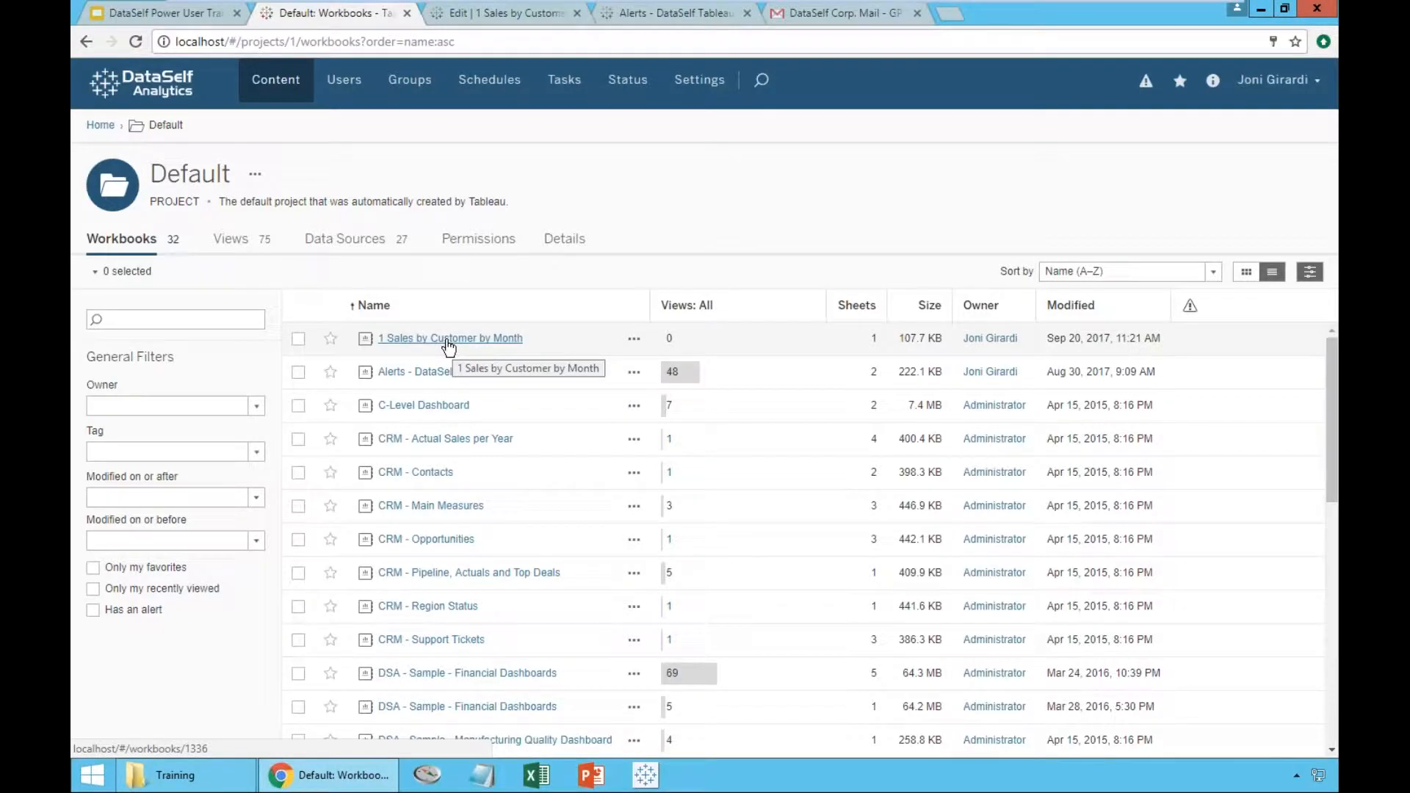
left_click(448, 339)
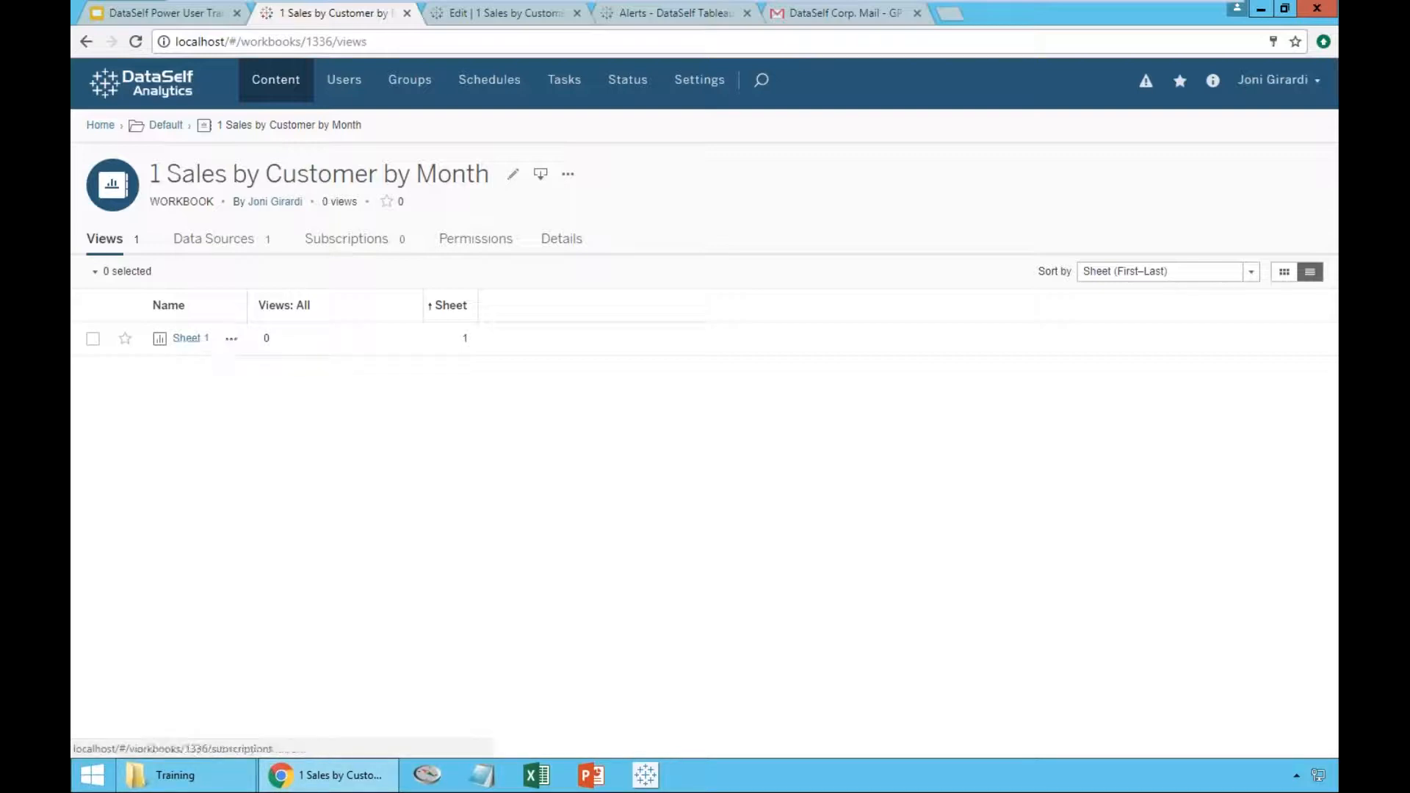
- Compare the published workbook with its editing version and view the published Sheet 1 across its months
left_click(470, 13)
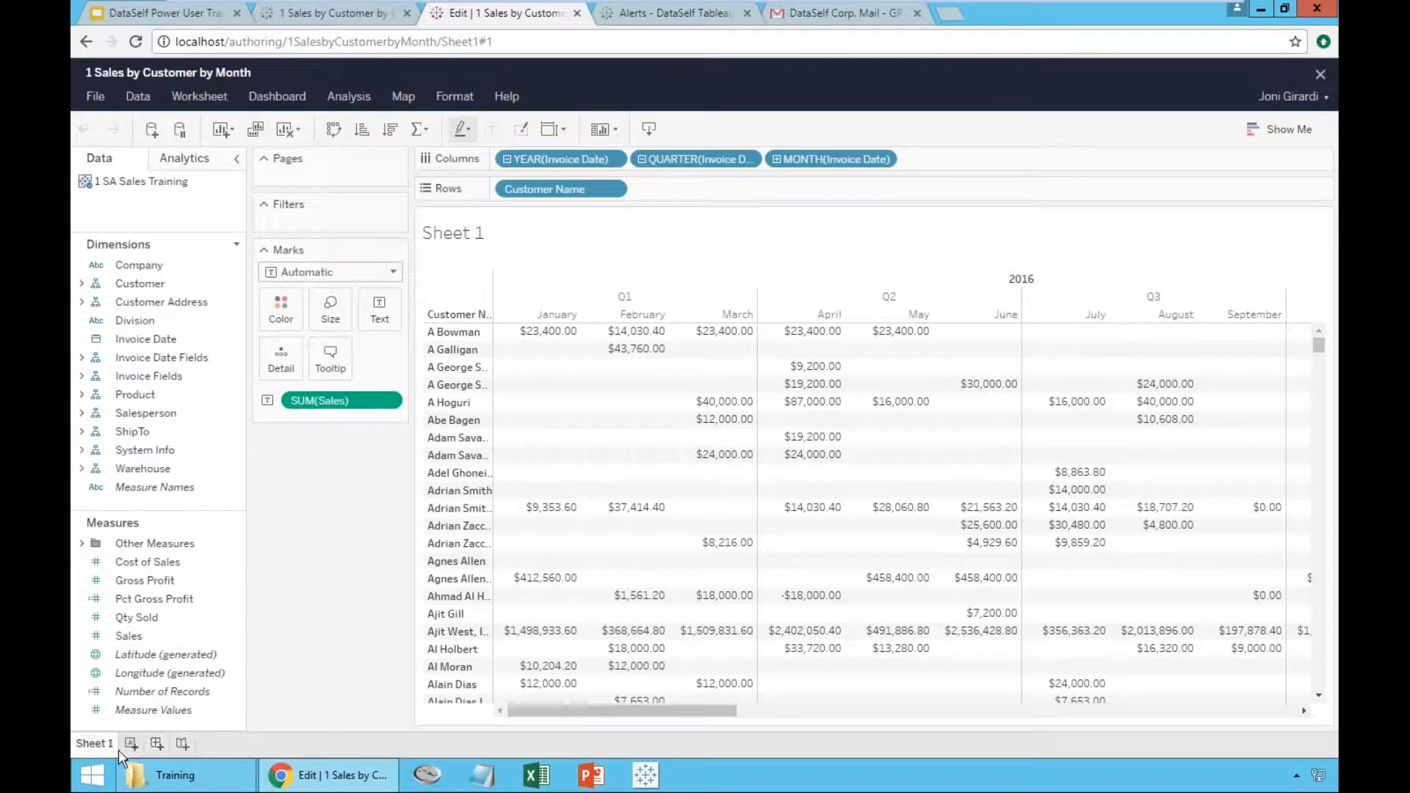
left_click(367, 15)
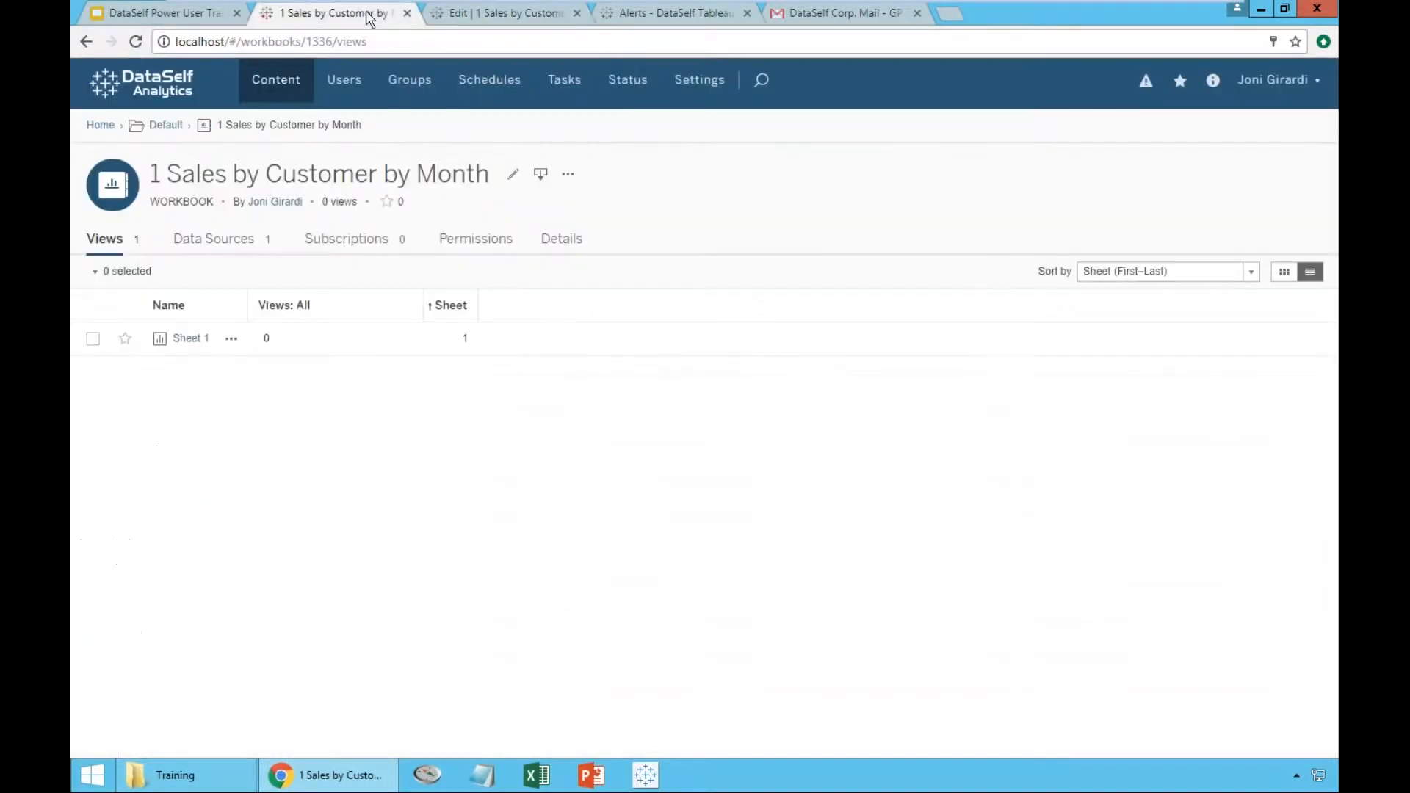
left_click(189, 339)
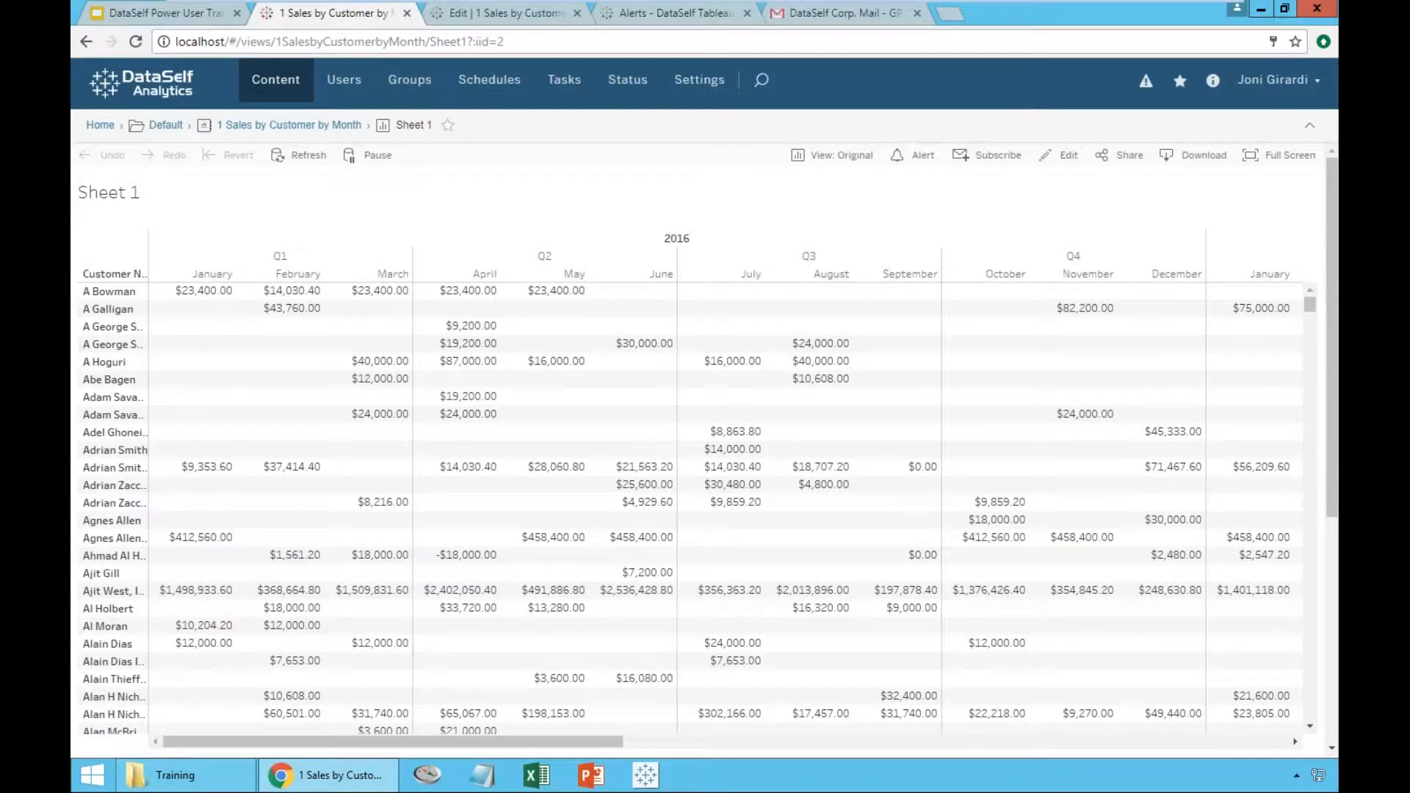
left_click_drag(588, 741, 393, 743)
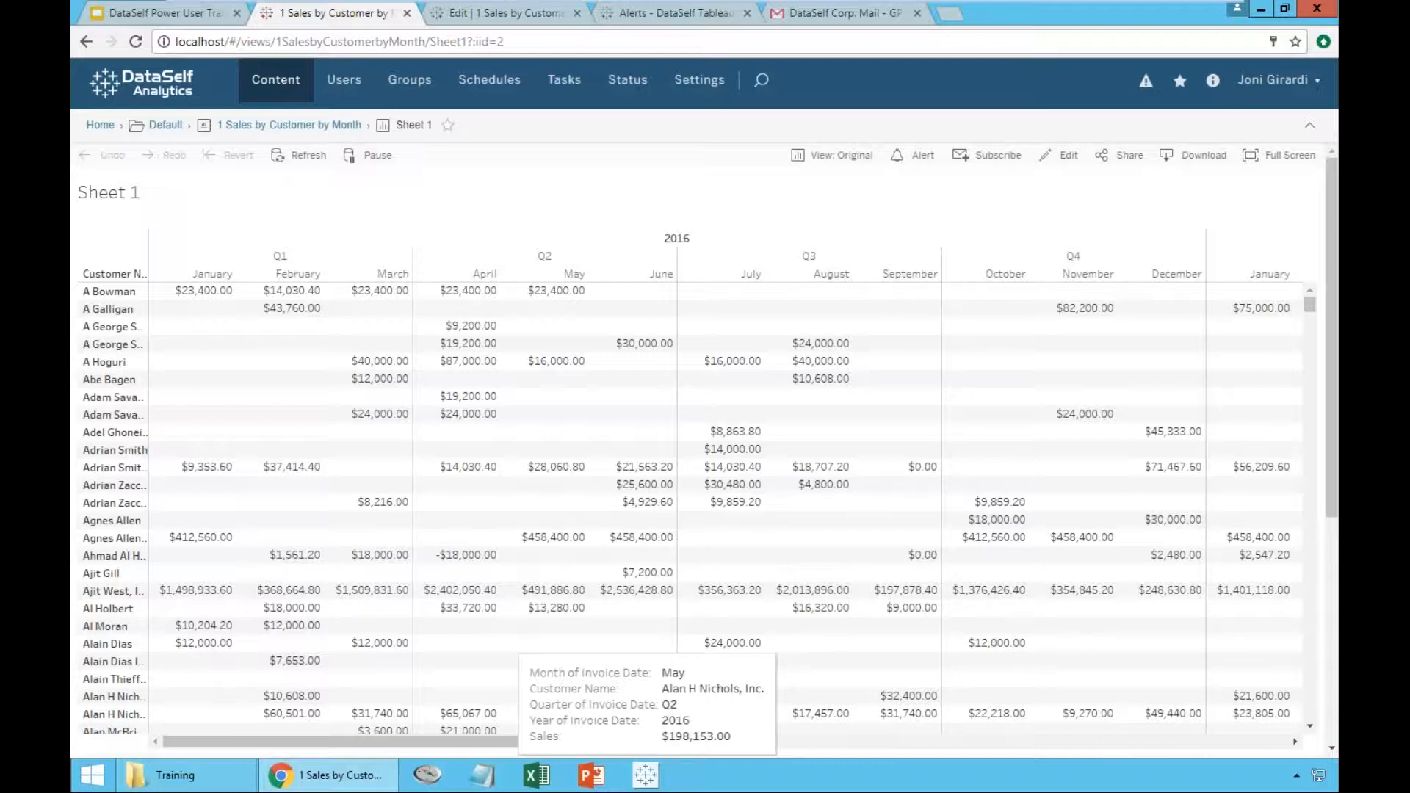
- Return to editing the workbook and rename Sheet 1 as "Sales by Cst by Month"
left_click(495, 17)
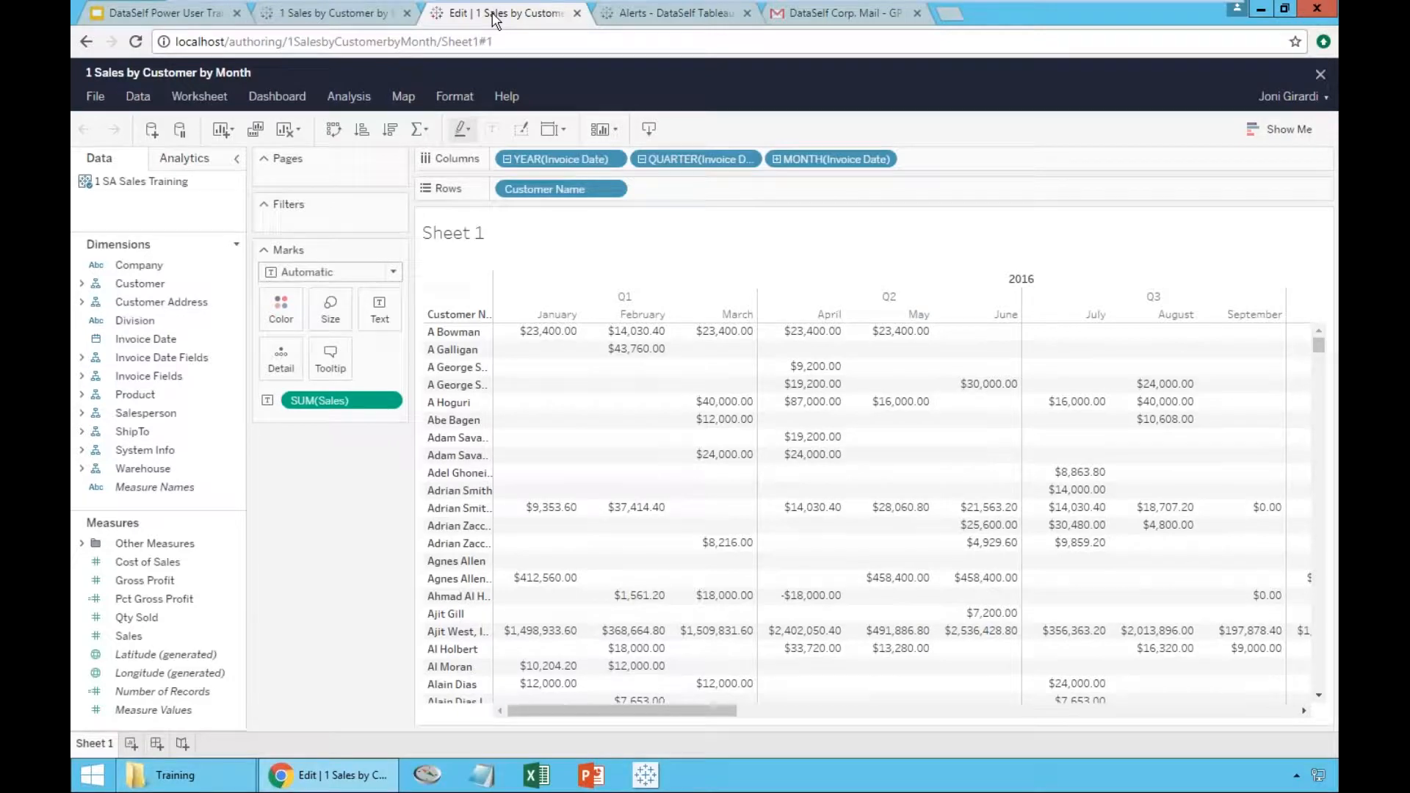
double_click(96, 745)
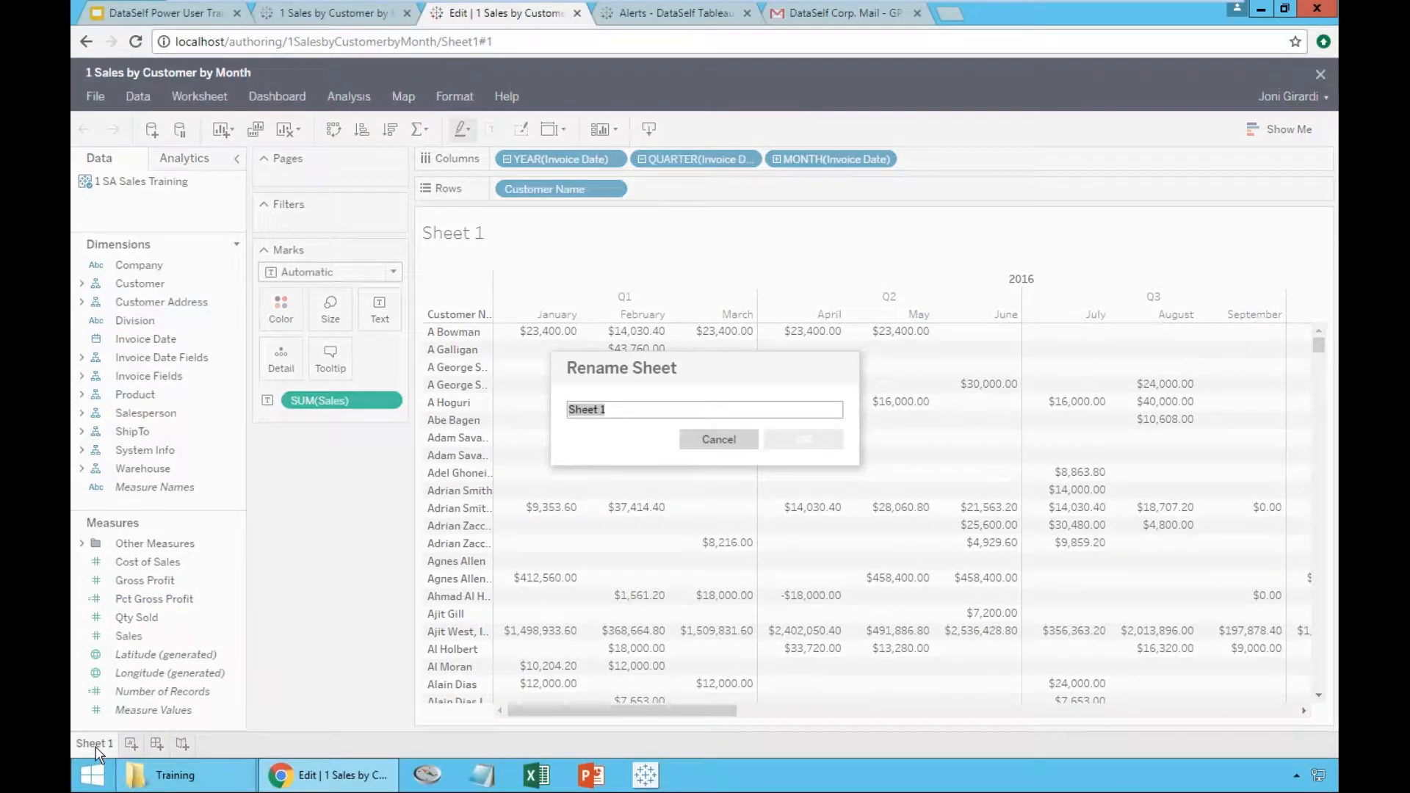
type("Sales by ")
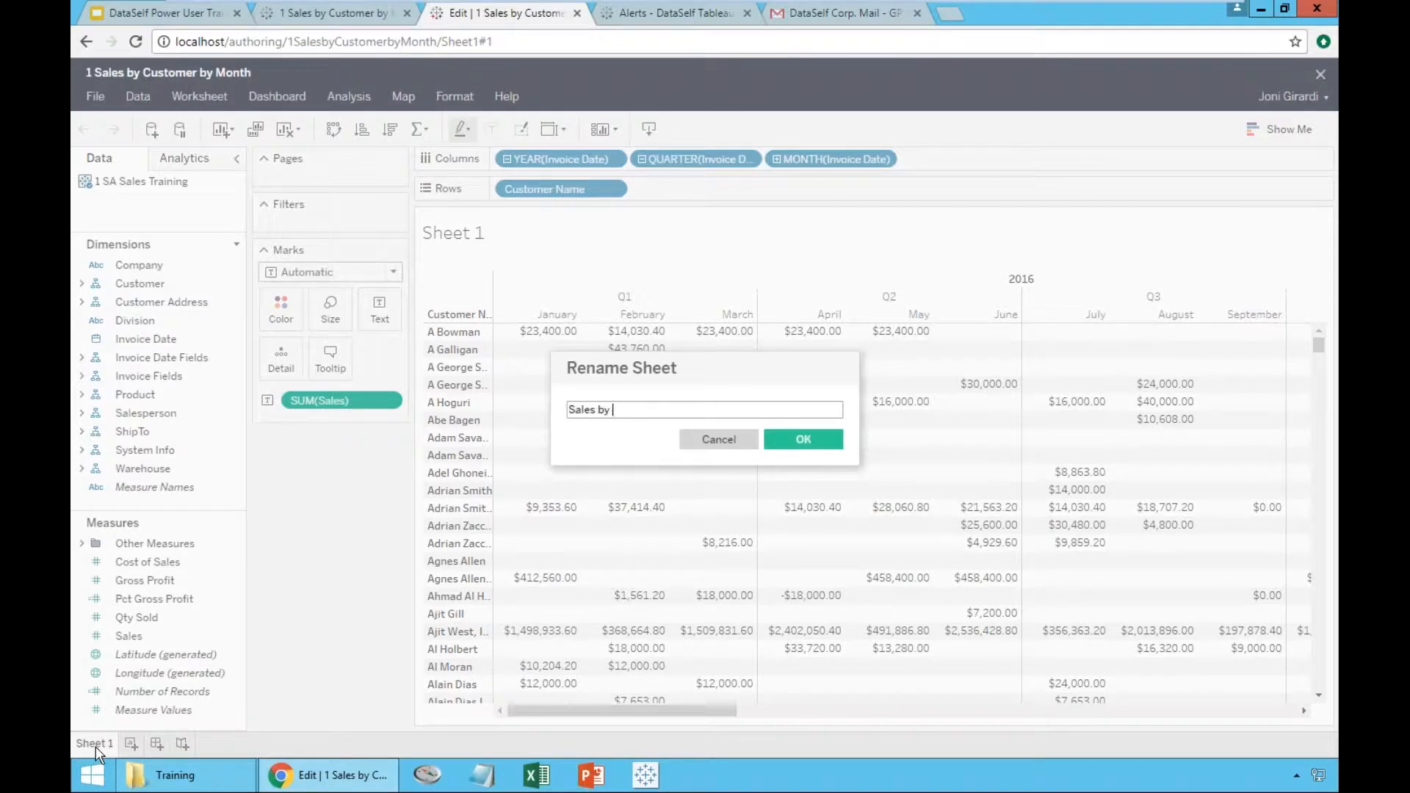
type("Cst by Mop")
key("BackSpace")
type("nth")
key("Return")
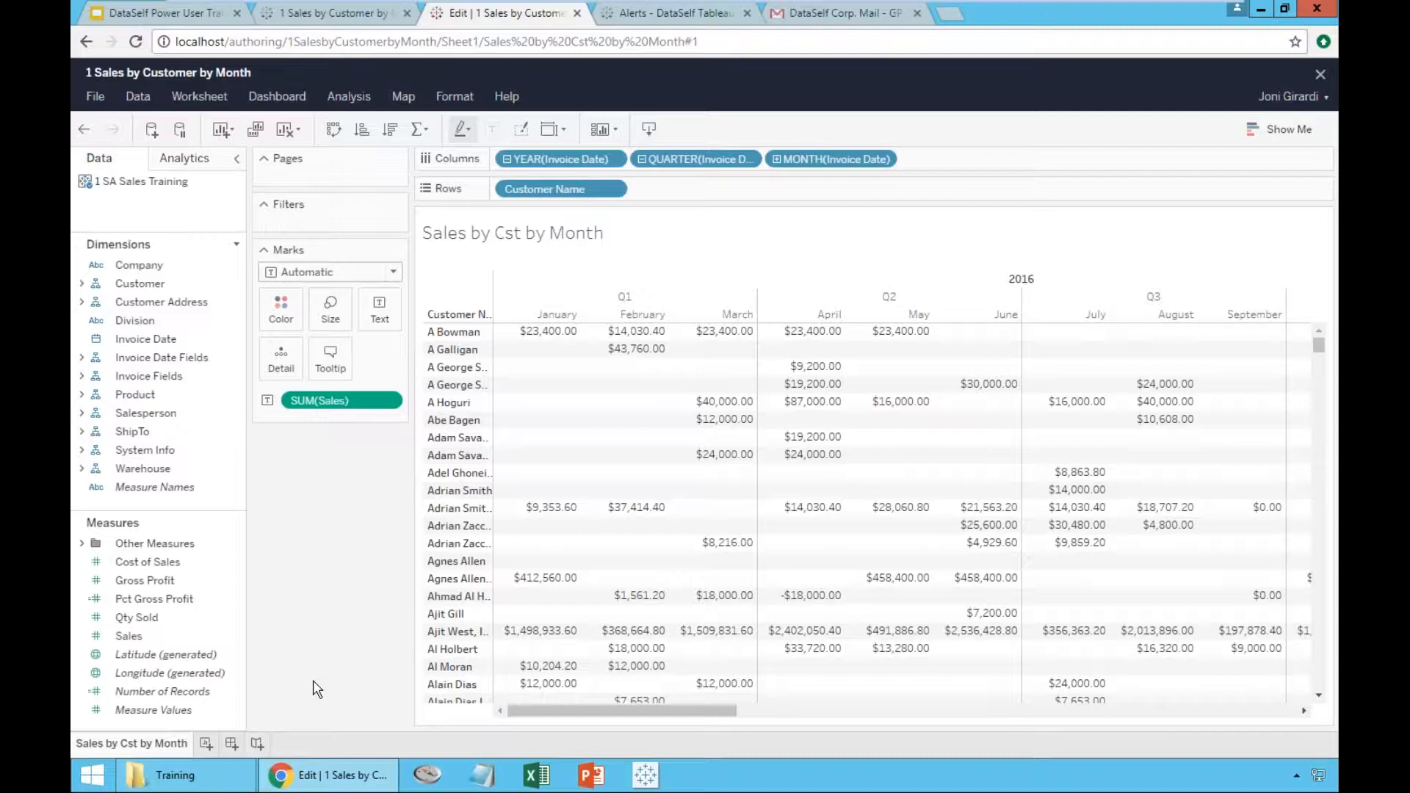
- Duplicate the Sales by Cst by Month sheet and compare the original with the copy, ending on the copy
right_click(129, 746)
left_click(129, 746)
right_click(129, 746)
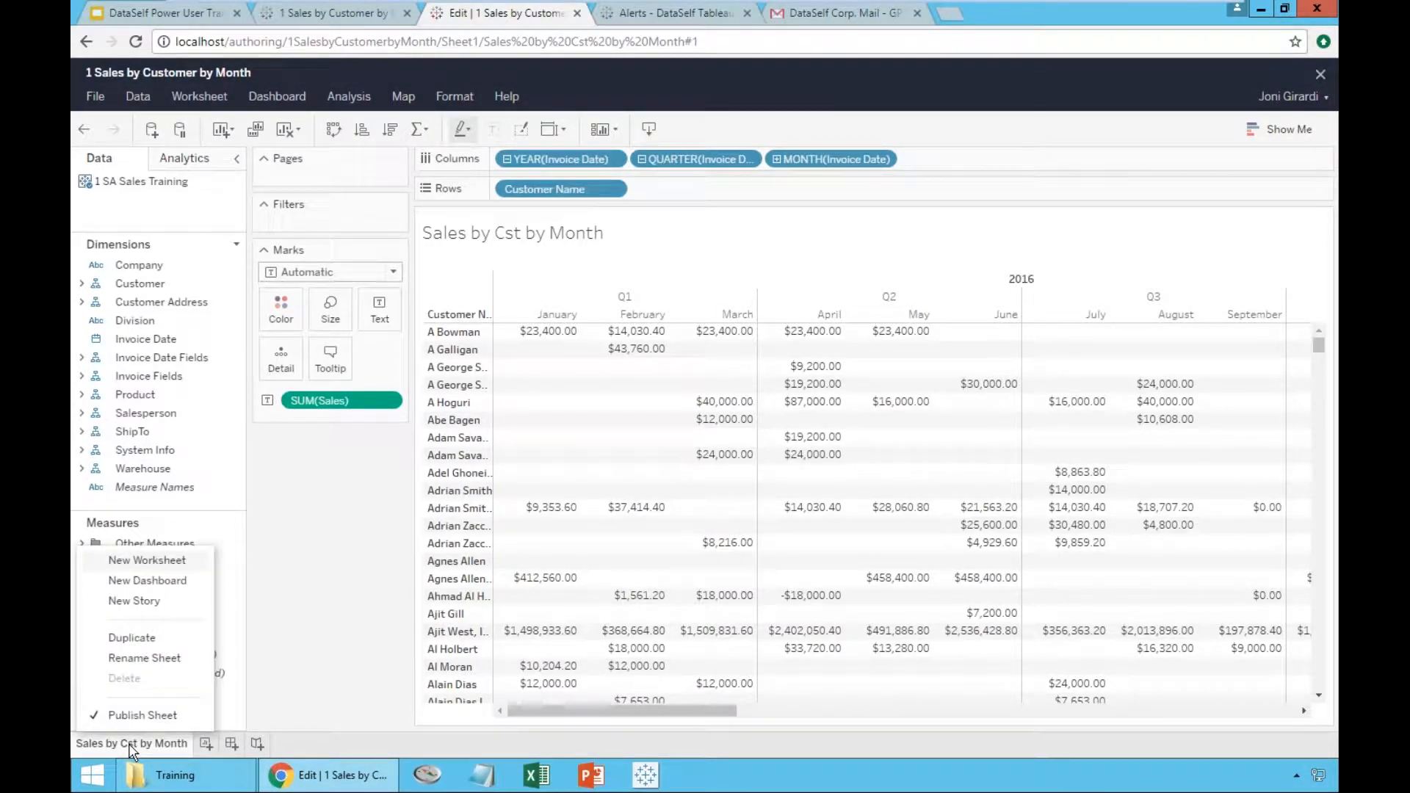
left_click(142, 640)
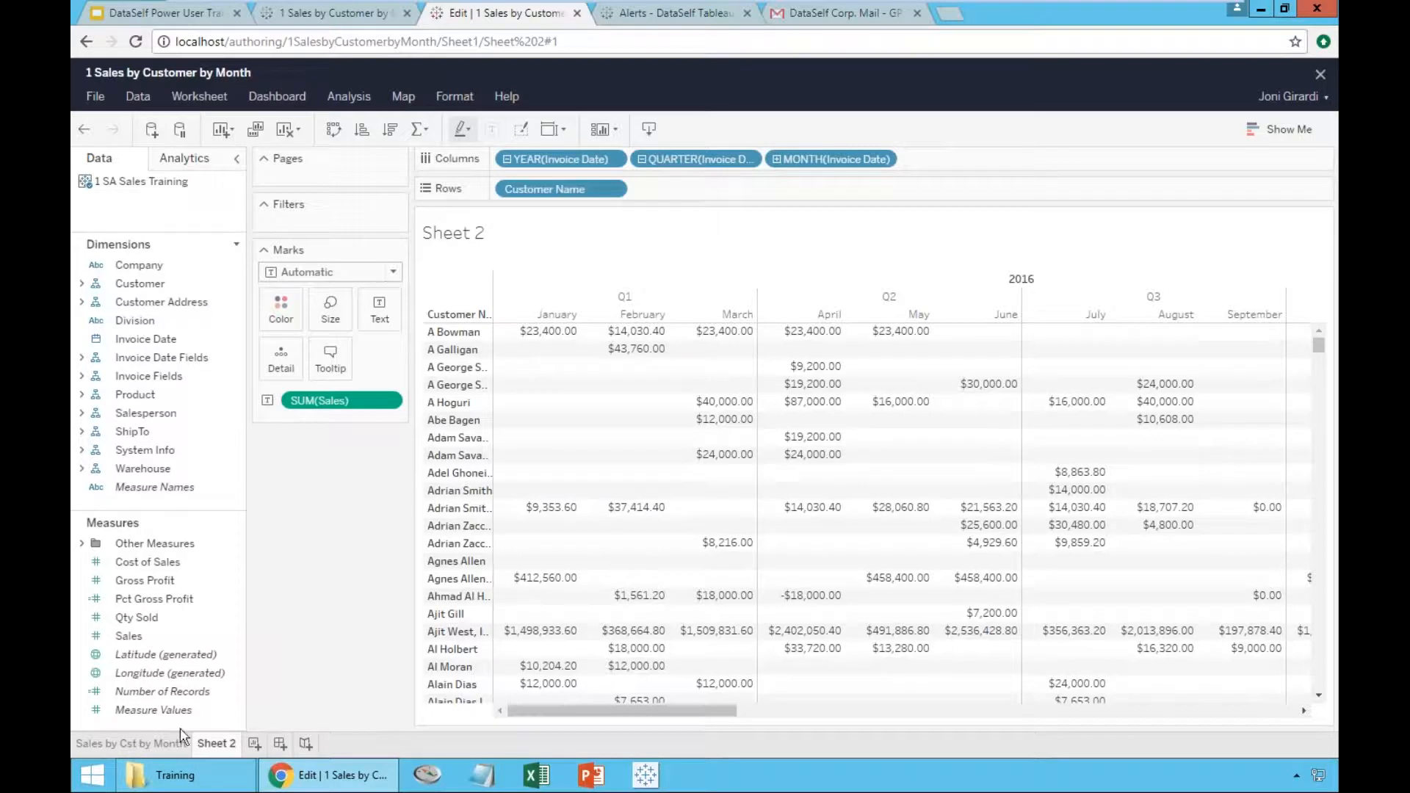
left_click(110, 744)
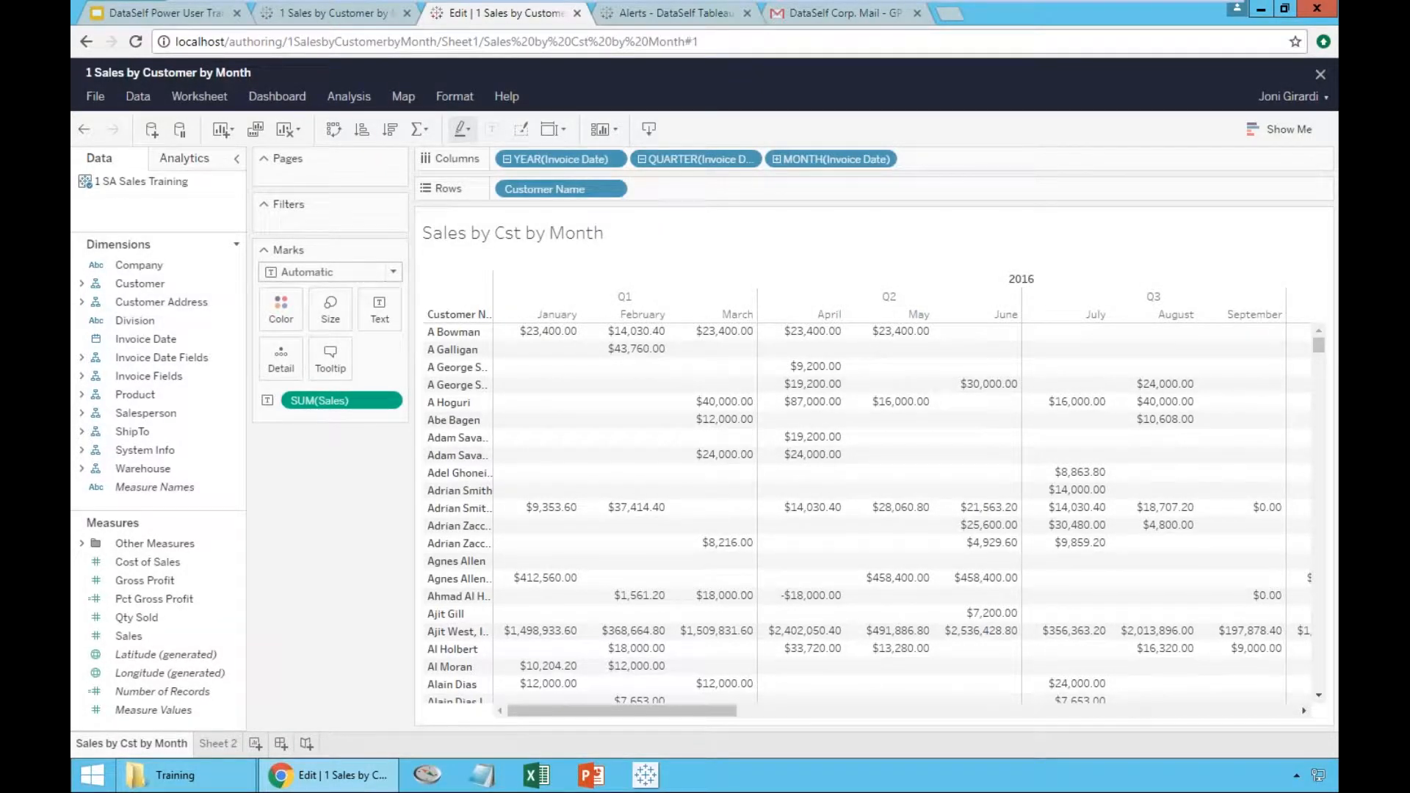
left_click(219, 744)
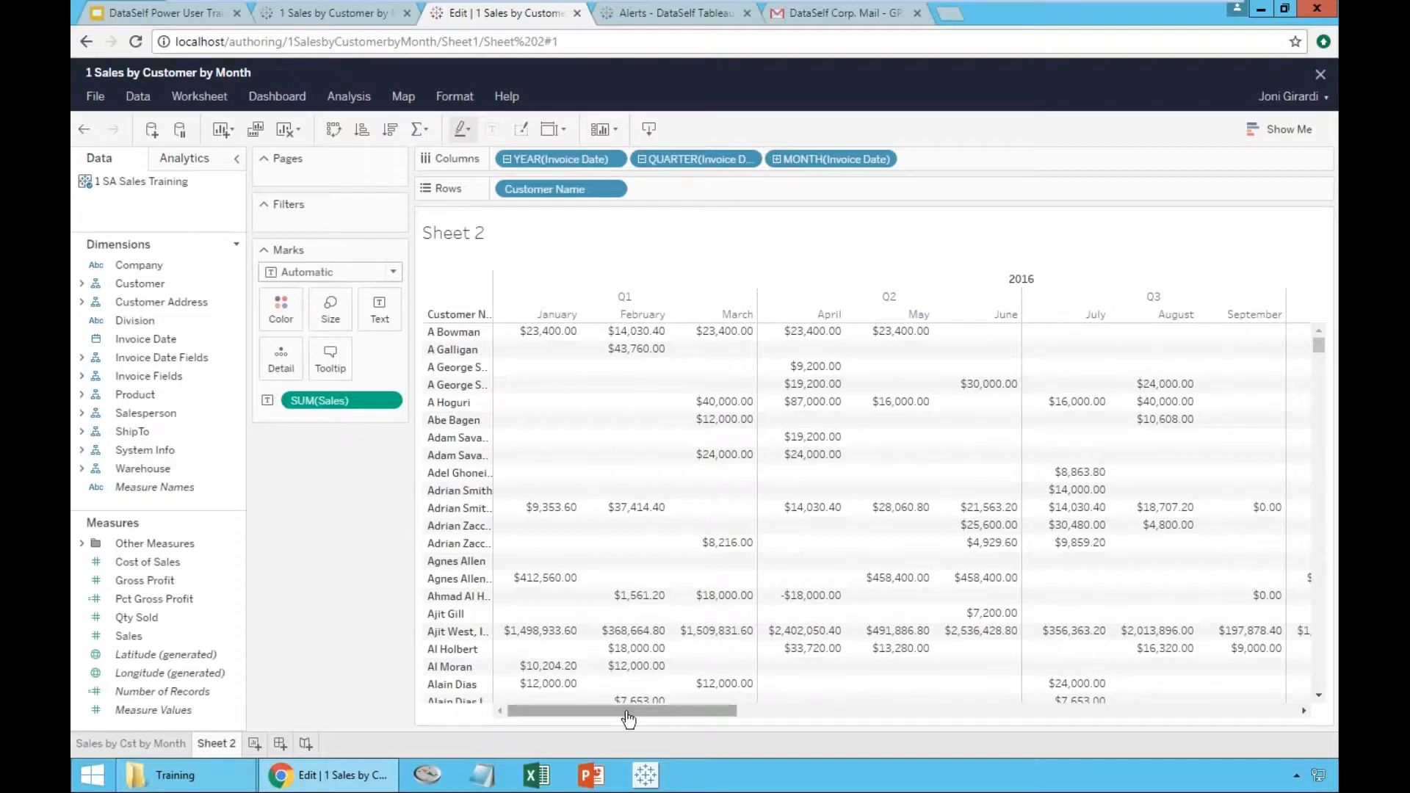
- Add an Invoice Date filter by year to Sheet 2 and keep only 2017
left_click_drag(612, 717, 570, 727)
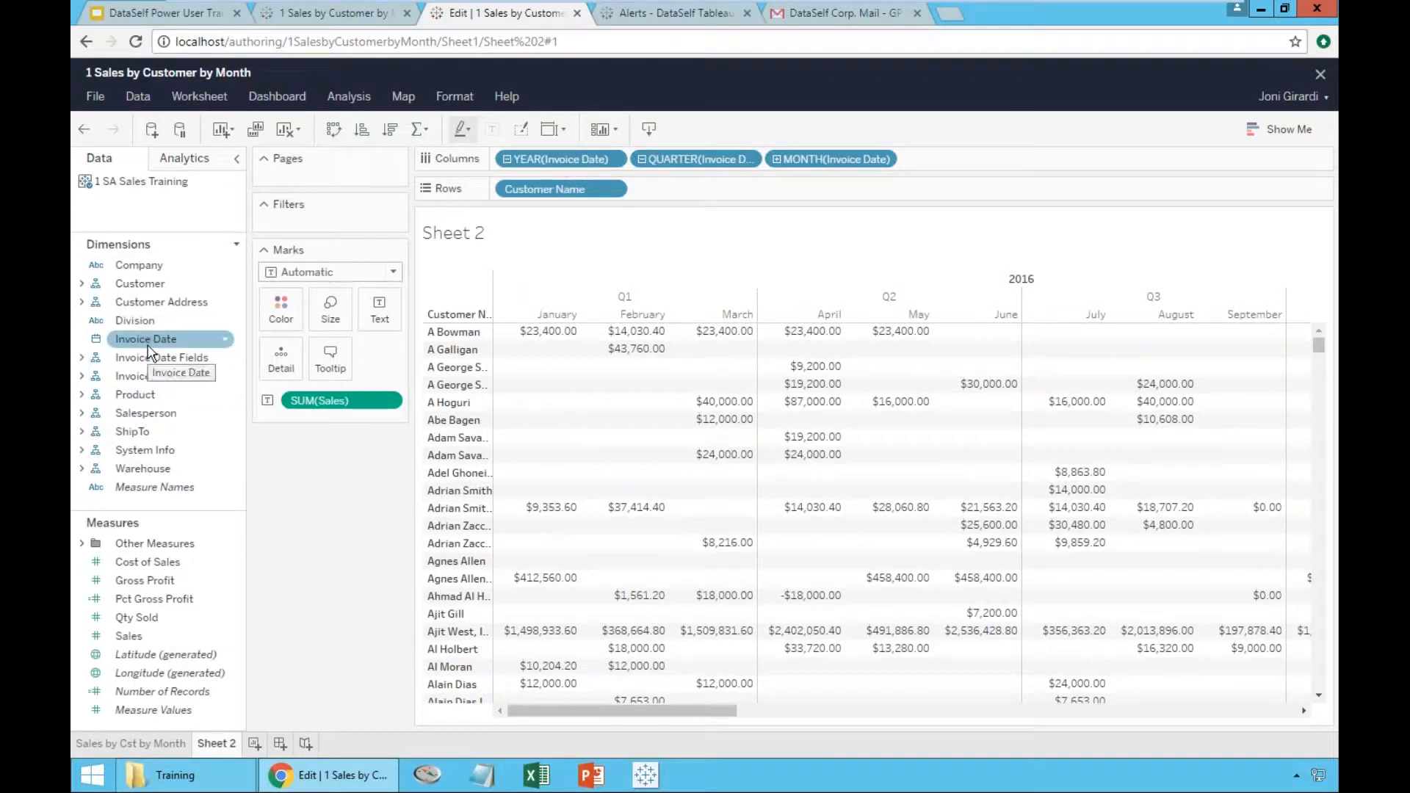
left_click_drag(136, 345, 329, 230)
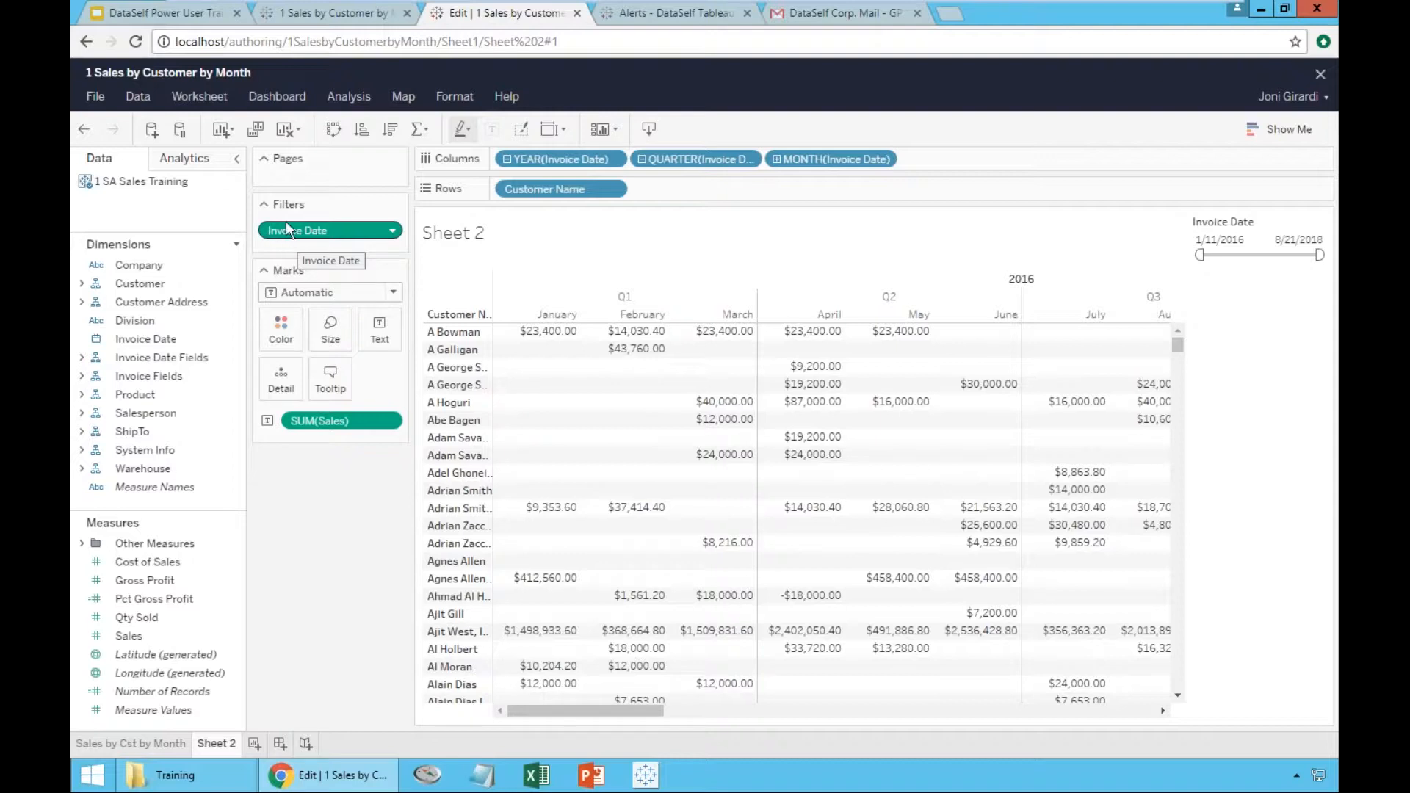
left_click(394, 234)
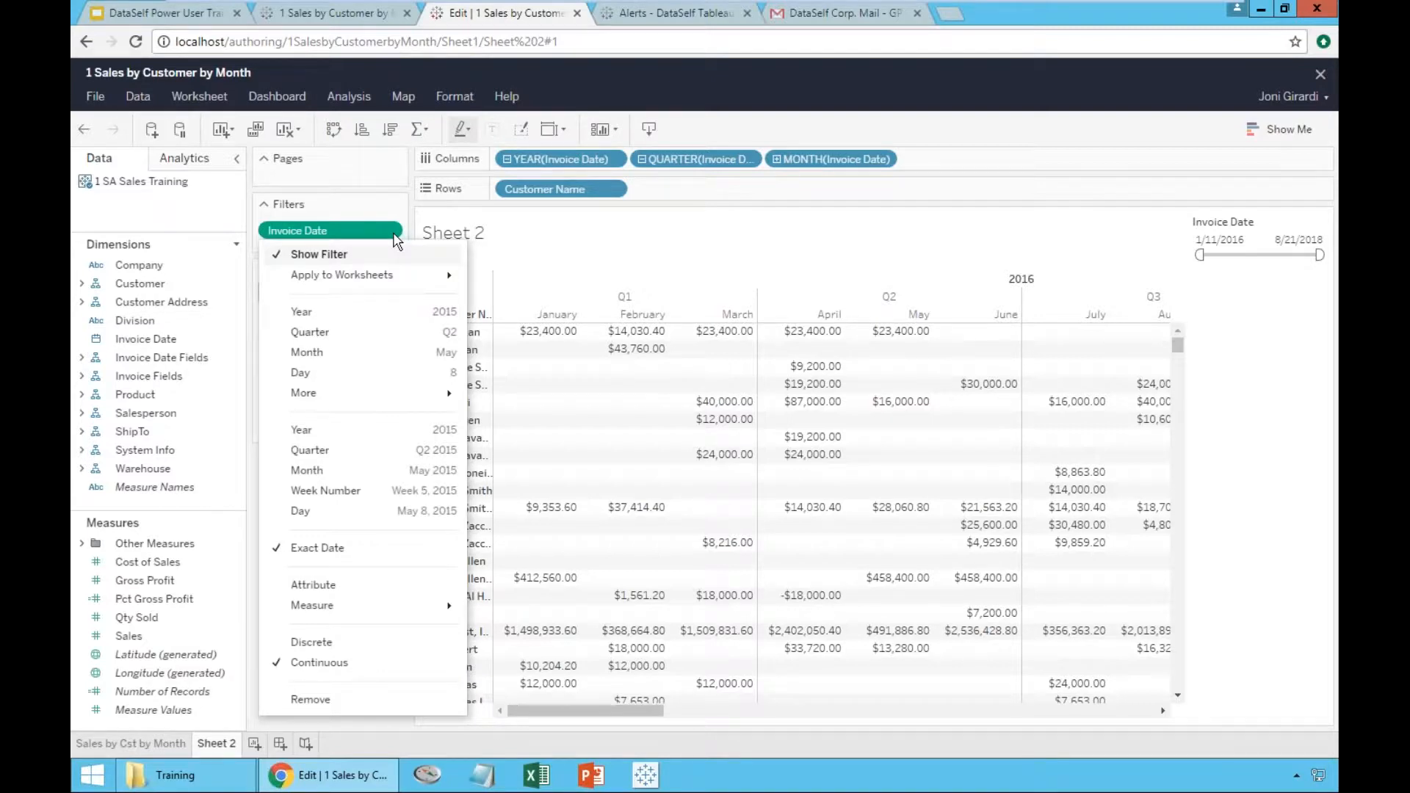
left_click(397, 315)
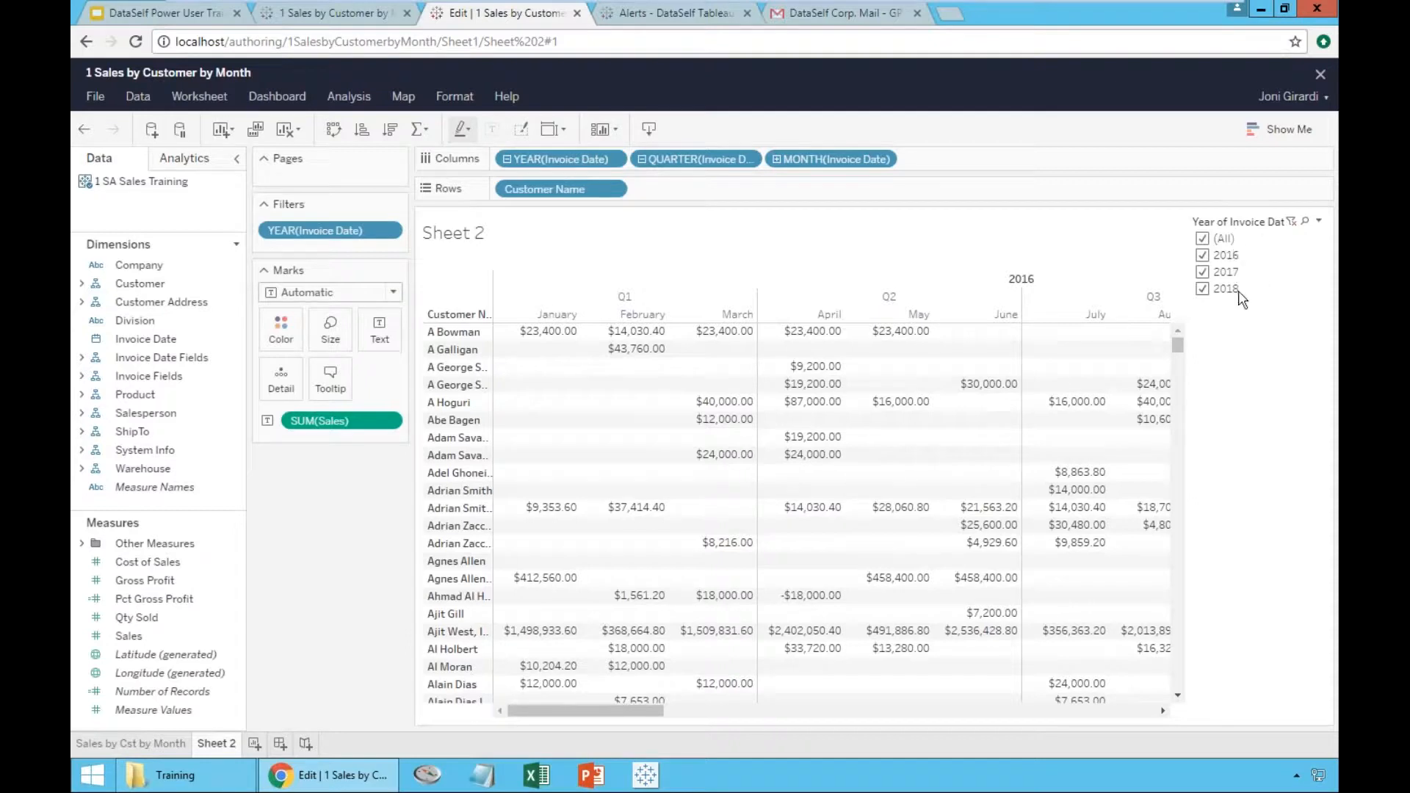
left_click(1202, 255)
left_click(1202, 289)
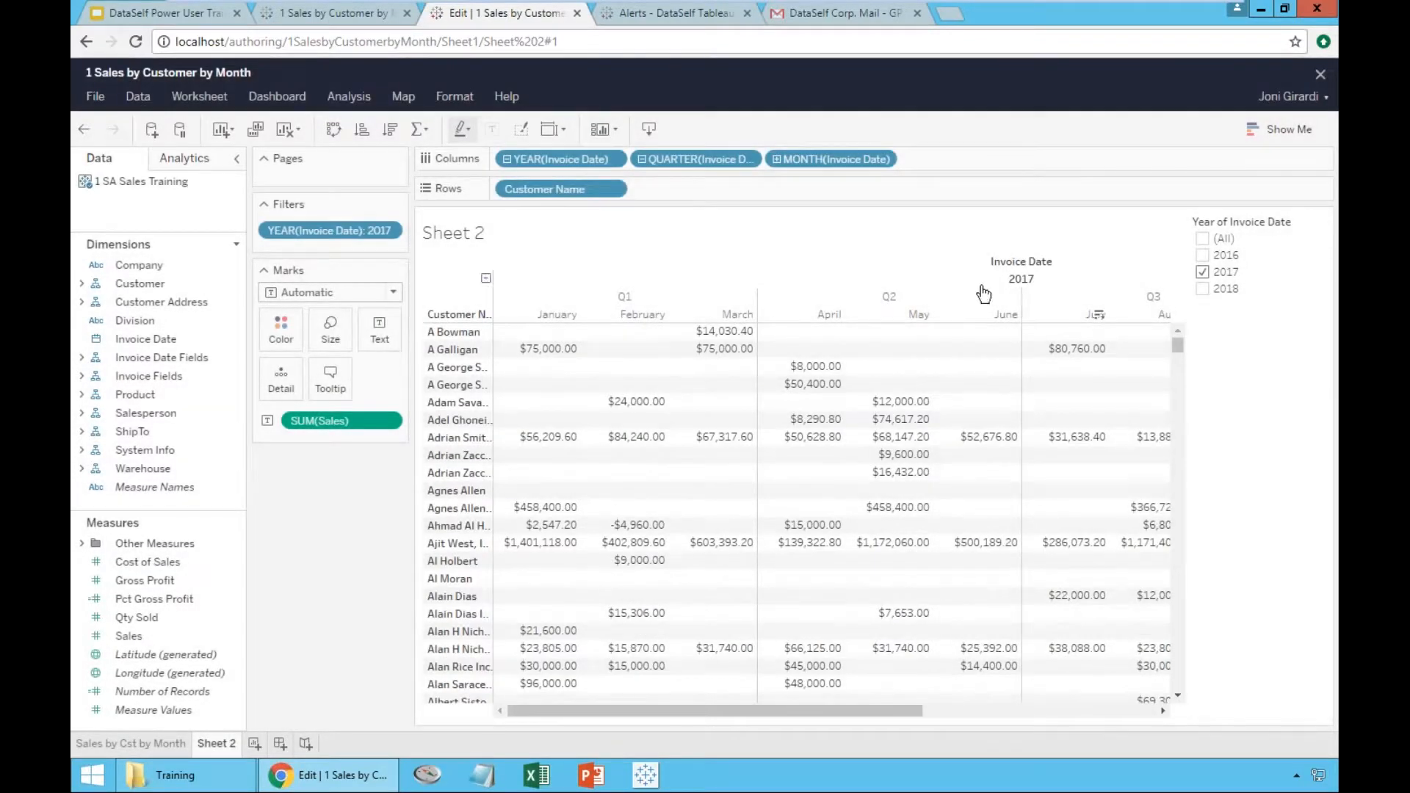
mouse_move(825, 711)
left_mouse_down()
mouse_move(1085, 714)
mouse_move(850, 711)
left_mouse_up()
- Add a second Invoice Date filter by month to Sheet 2 and keep only February and March
left_click(134, 340)
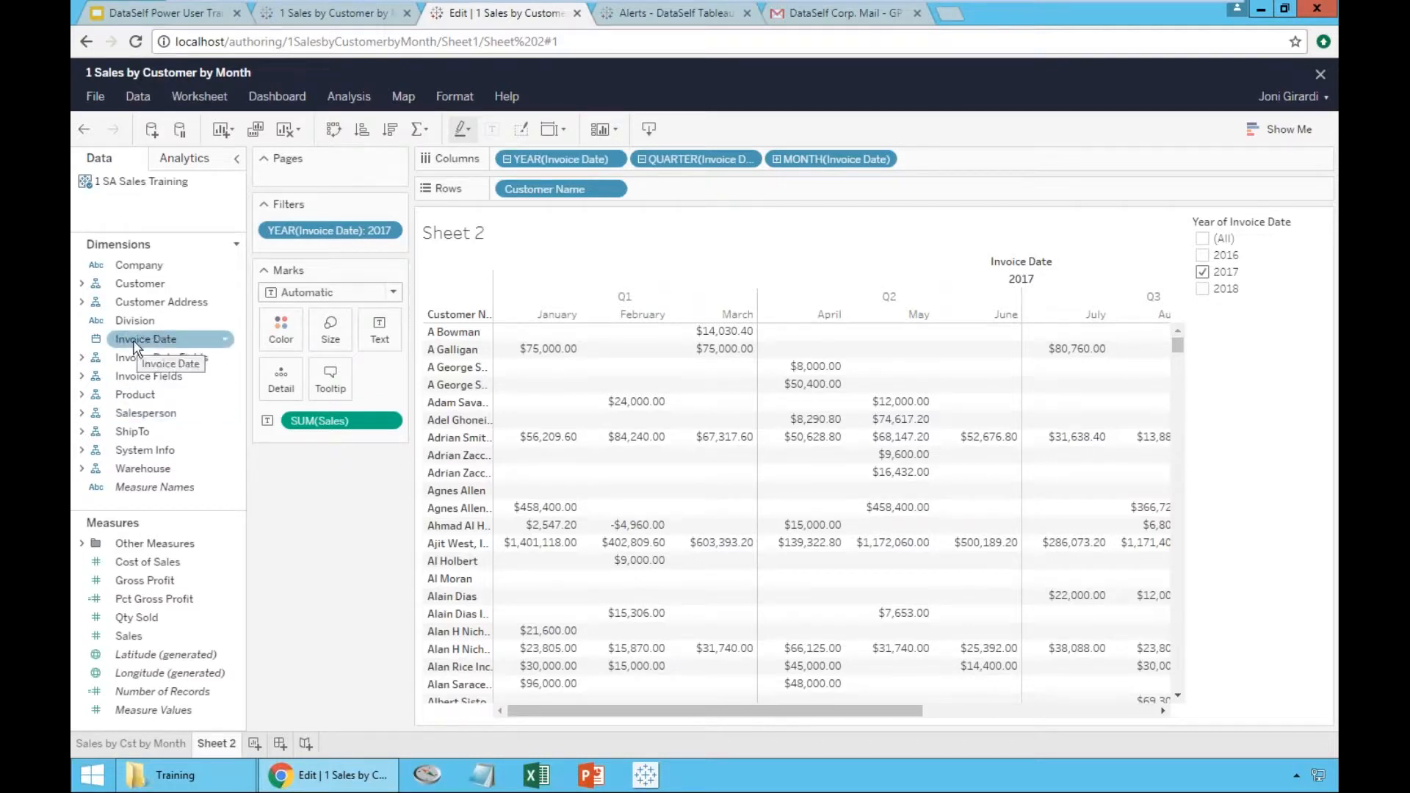
left_click_drag(134, 343, 321, 248)
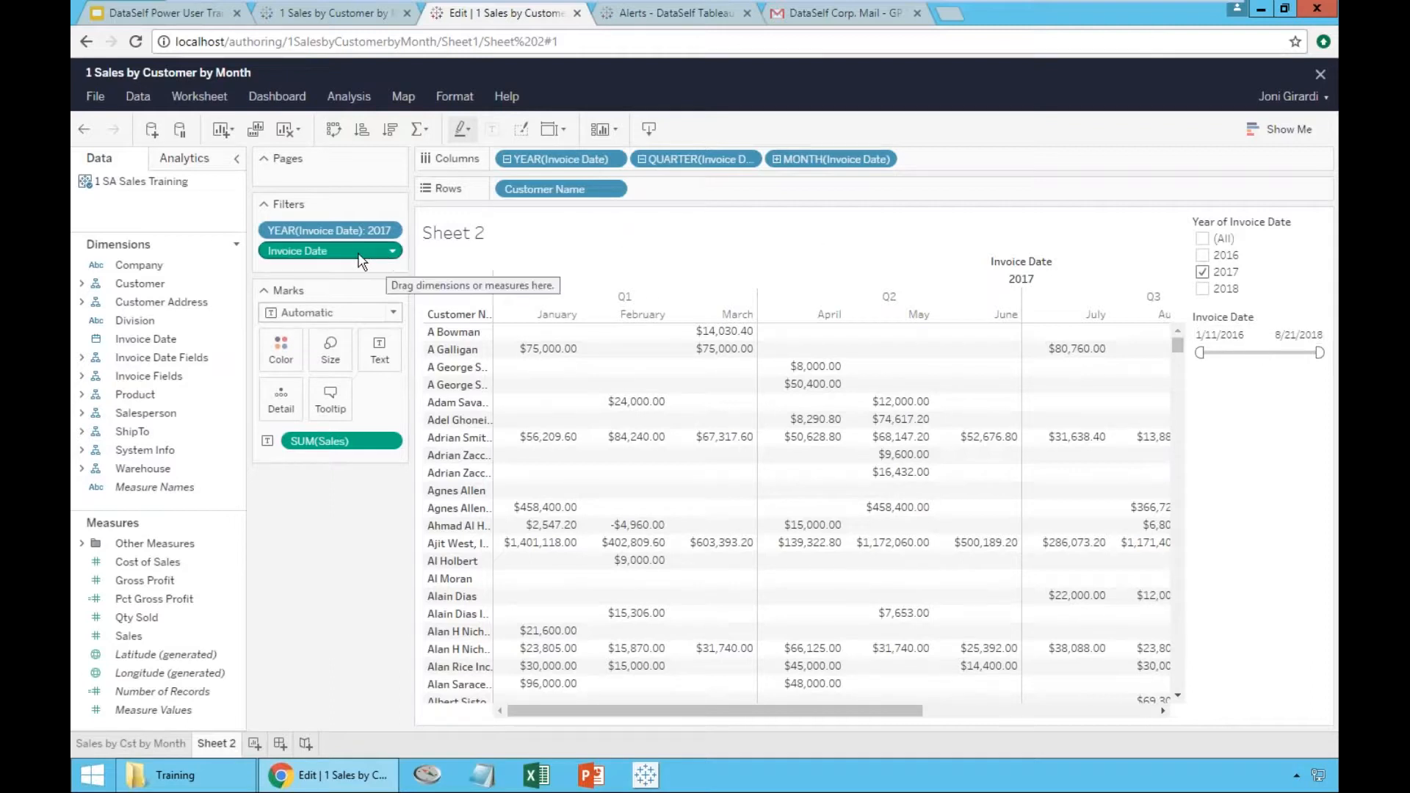
left_click(393, 252)
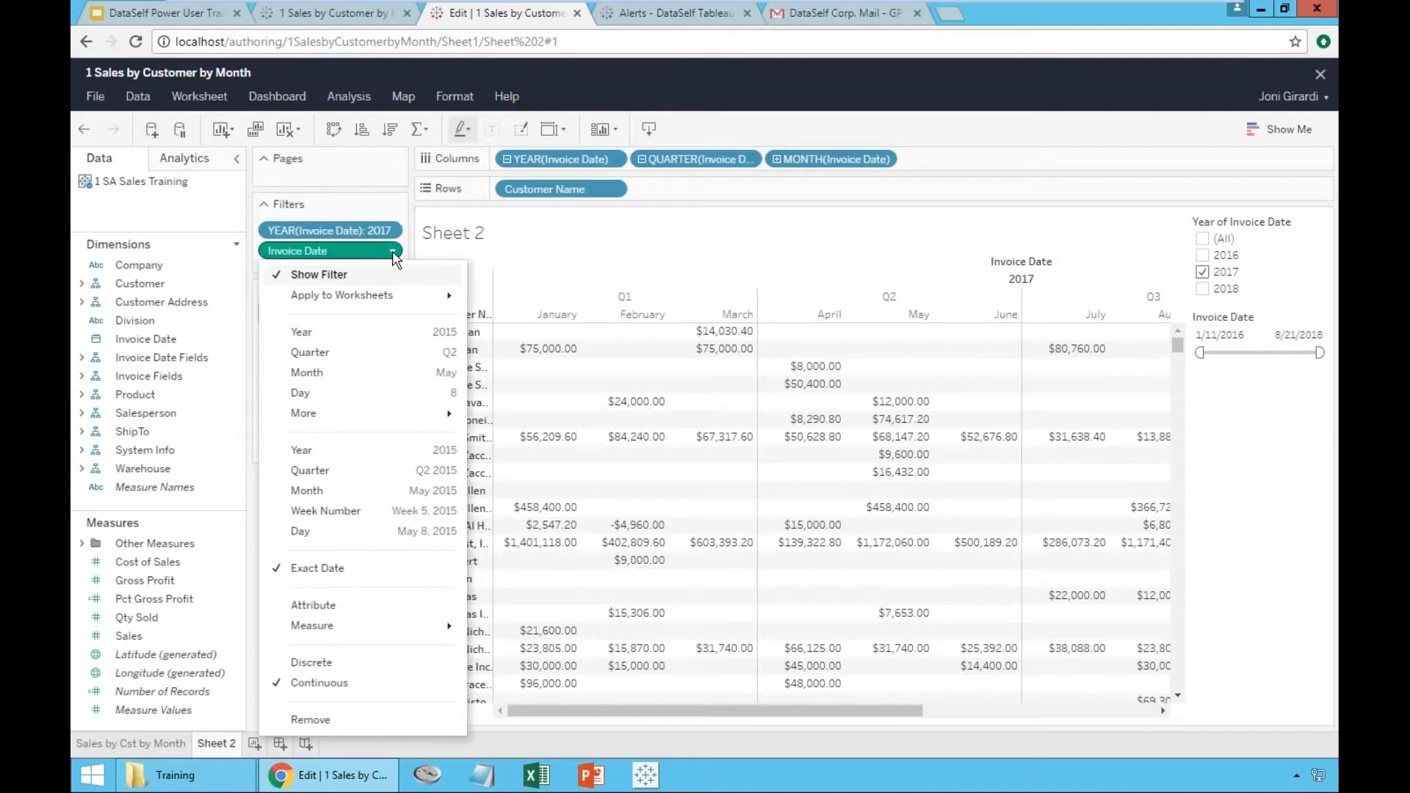
left_click(379, 372)
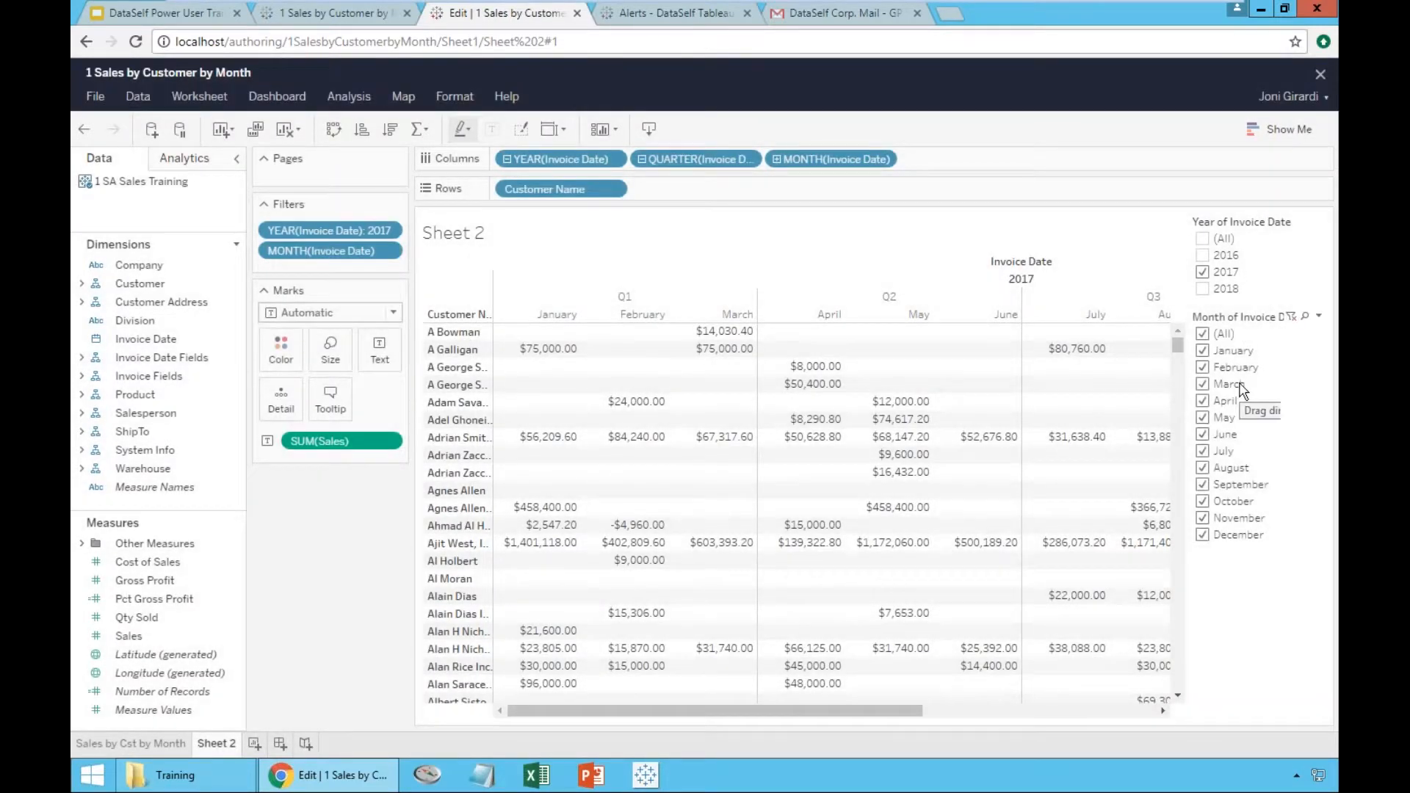
left_click(1202, 334)
left_click(1202, 368)
left_click(1202, 384)
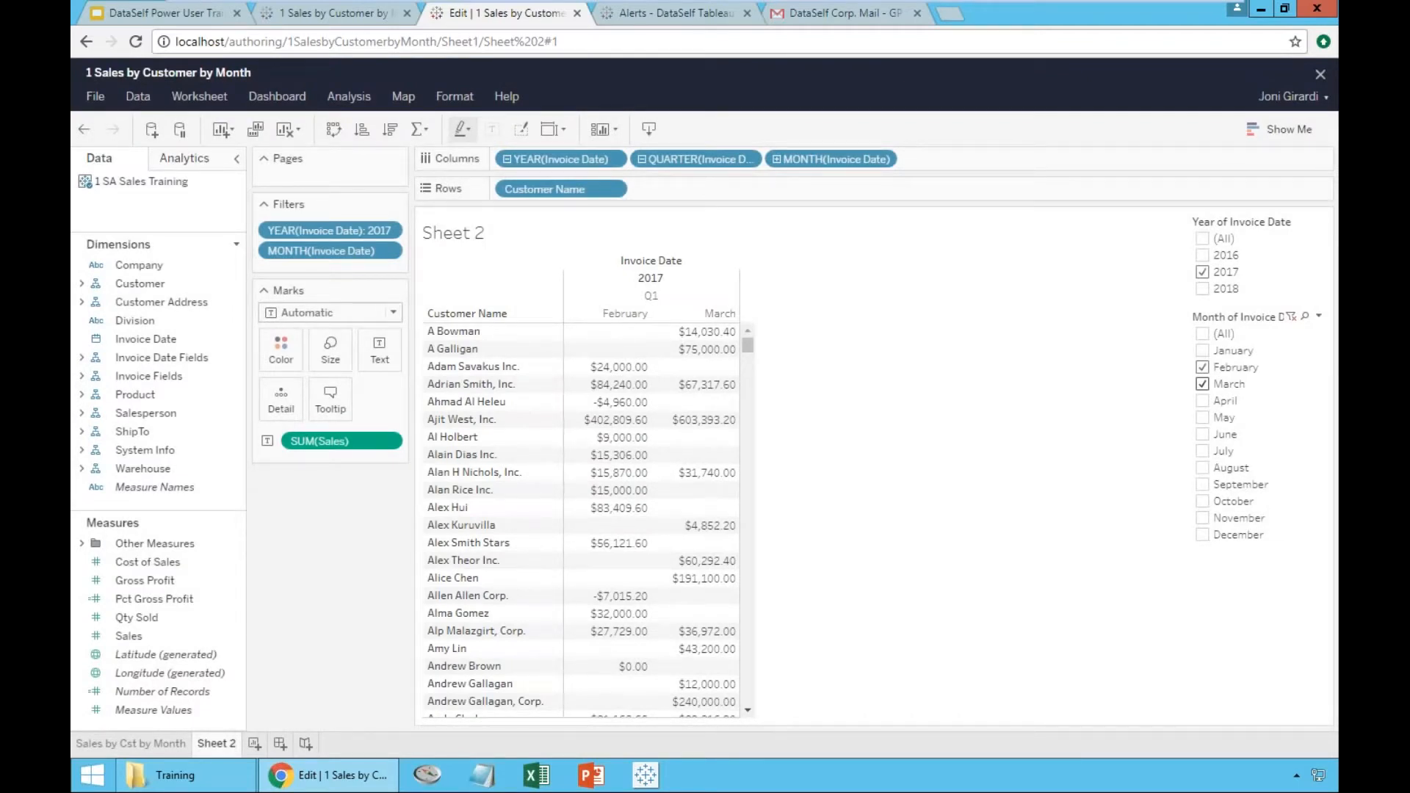
left_click(393, 251)
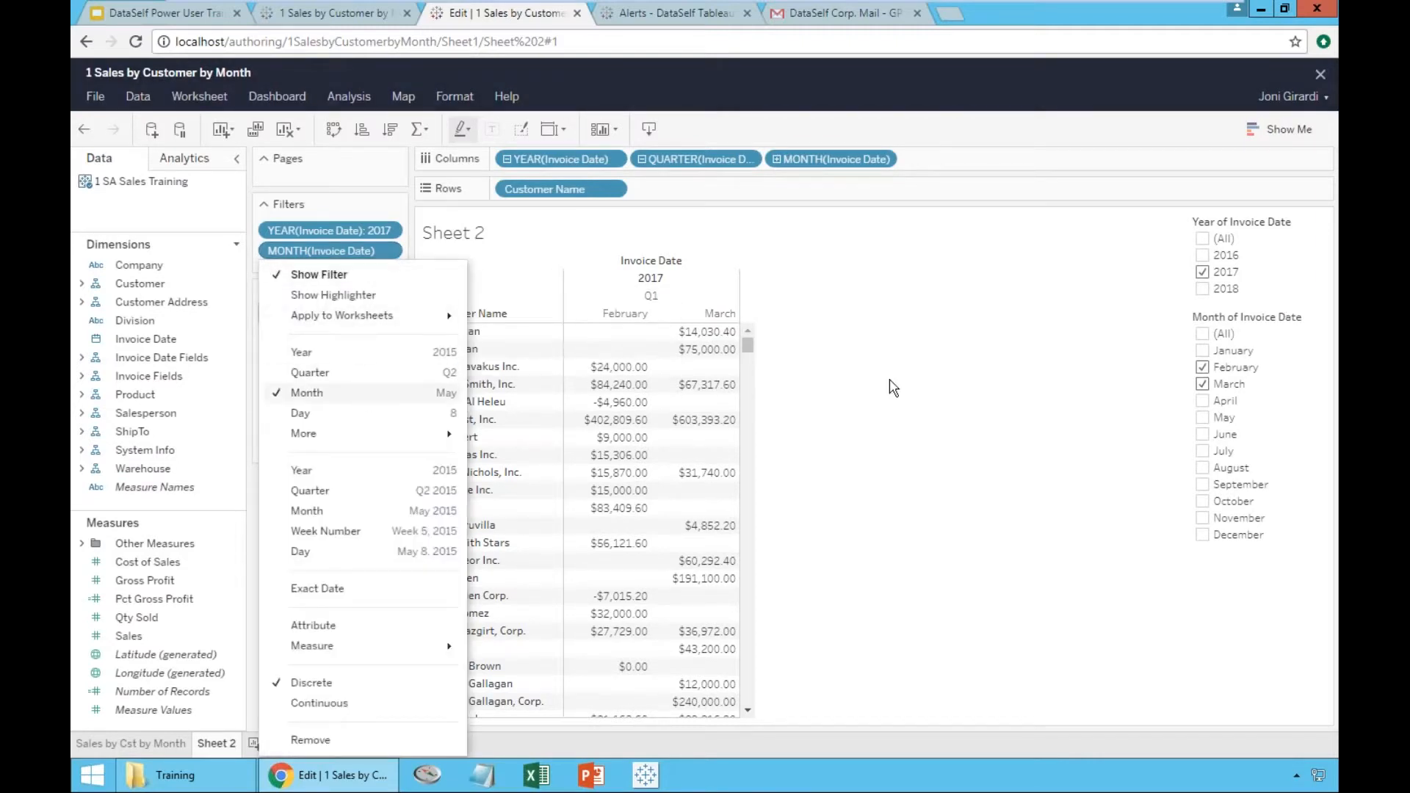
left_click(1073, 365)
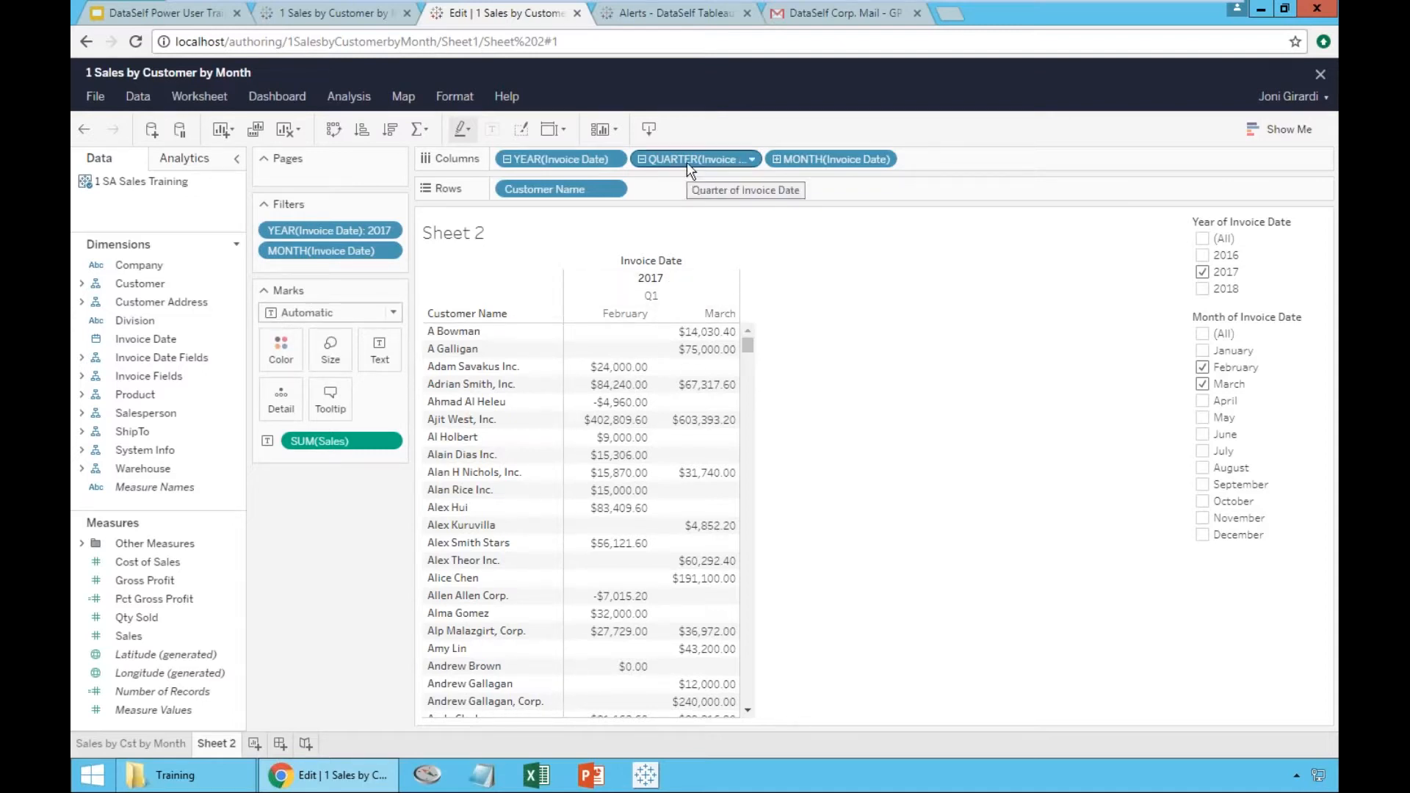
- Remove the Invoice Date quarter from the column headers, undoing and redoing the removal once
left_click_drag(685, 161, 485, 59)
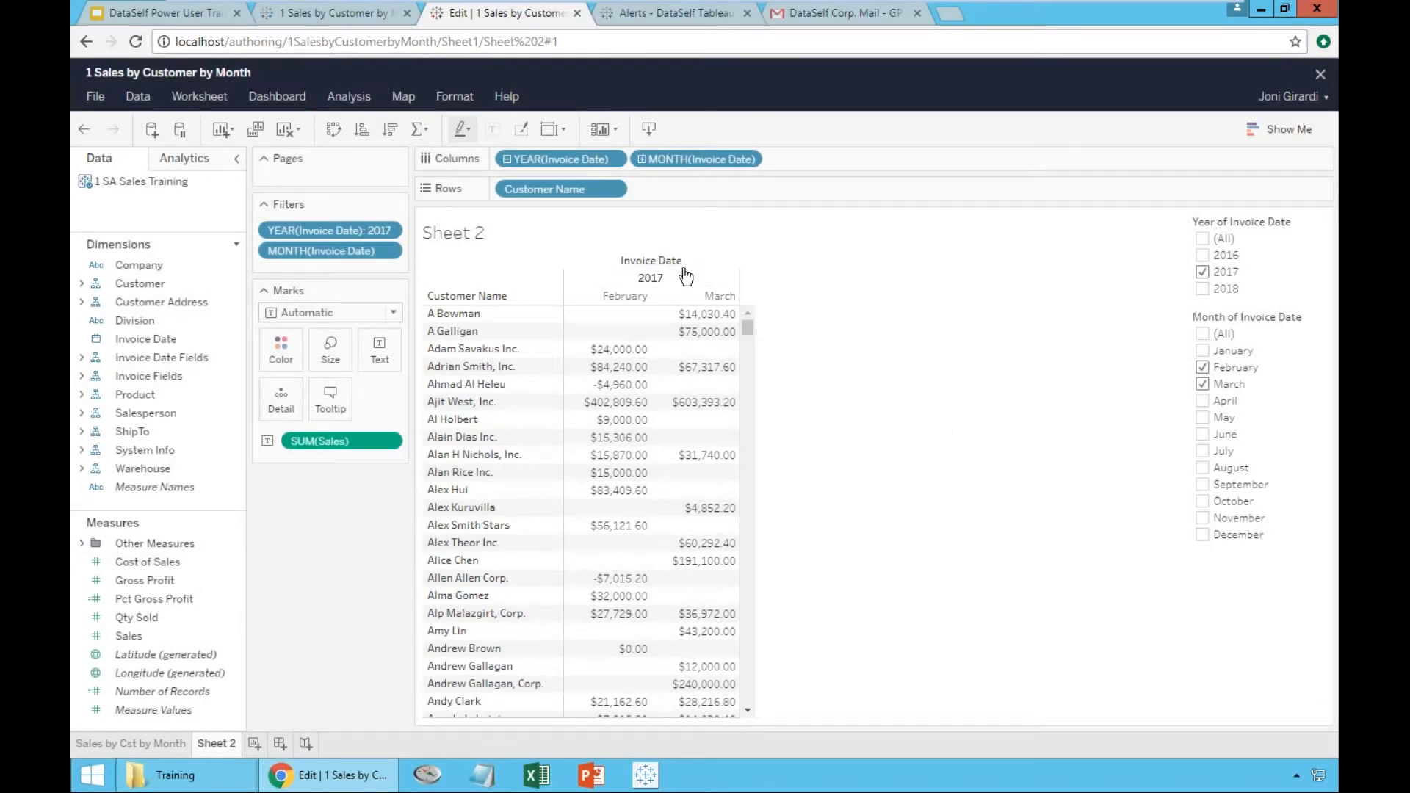
left_click(84, 129)
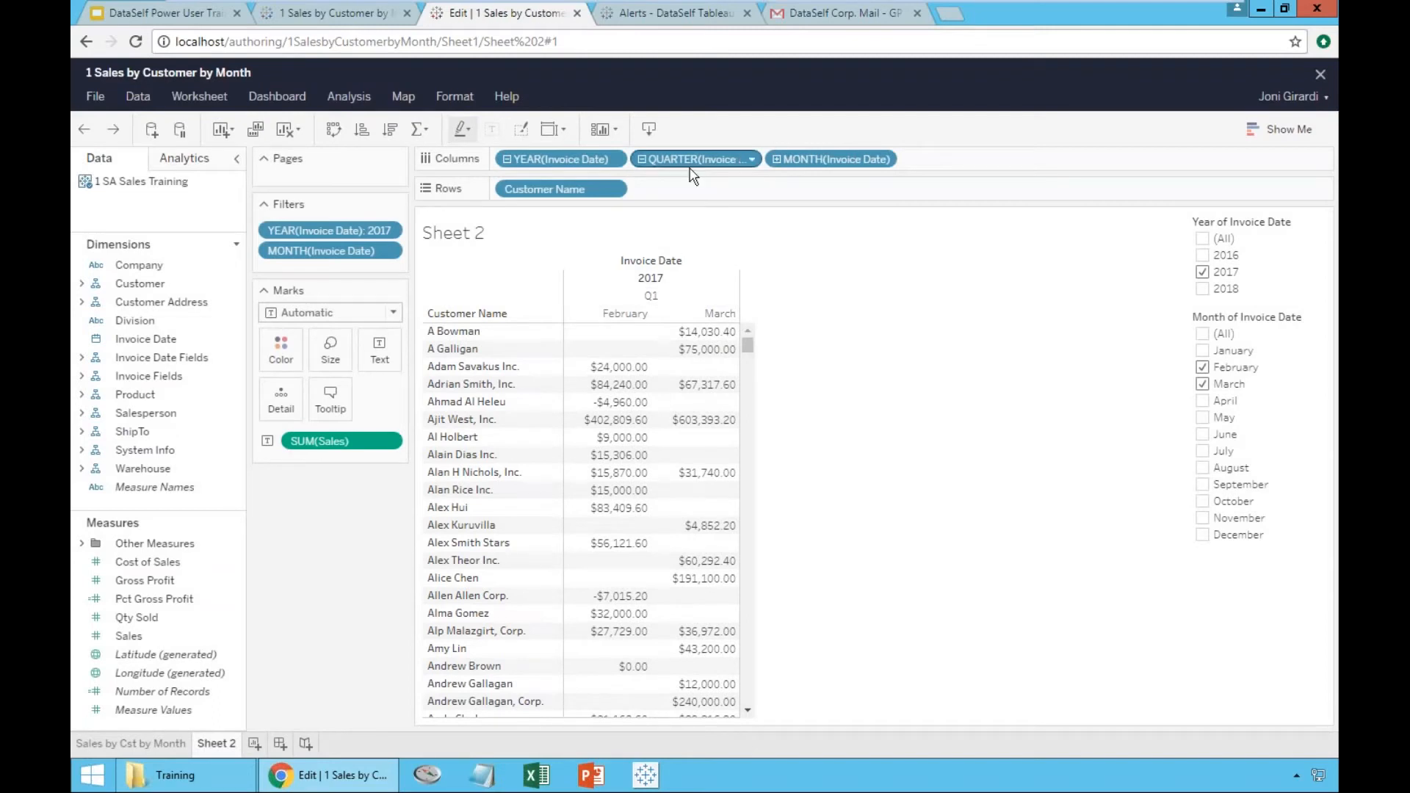
left_click(117, 131)
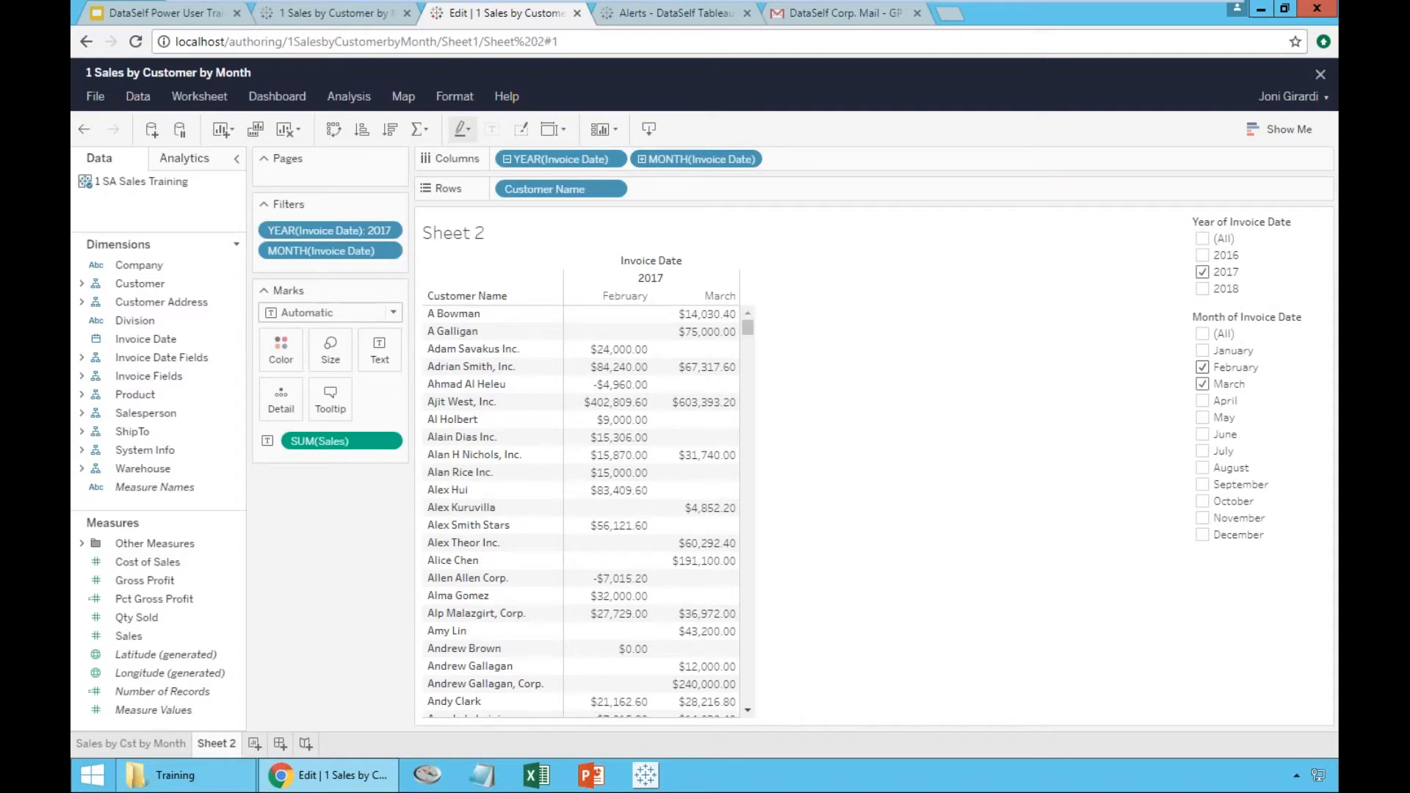
- Rename Sheet 2 as "Sales by Cst in 2017 Feb and March"
double_click(208, 743)
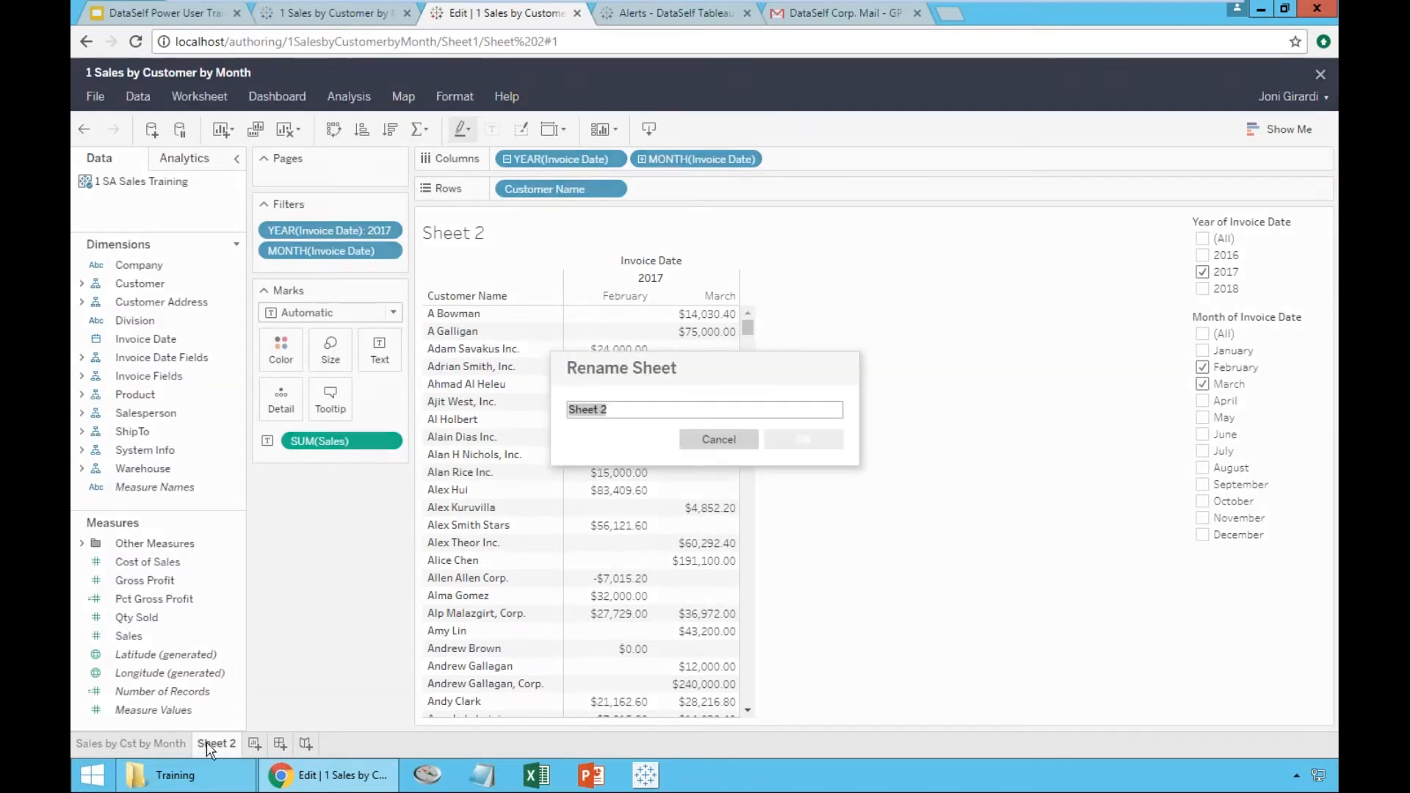
type("Sales by Cst")
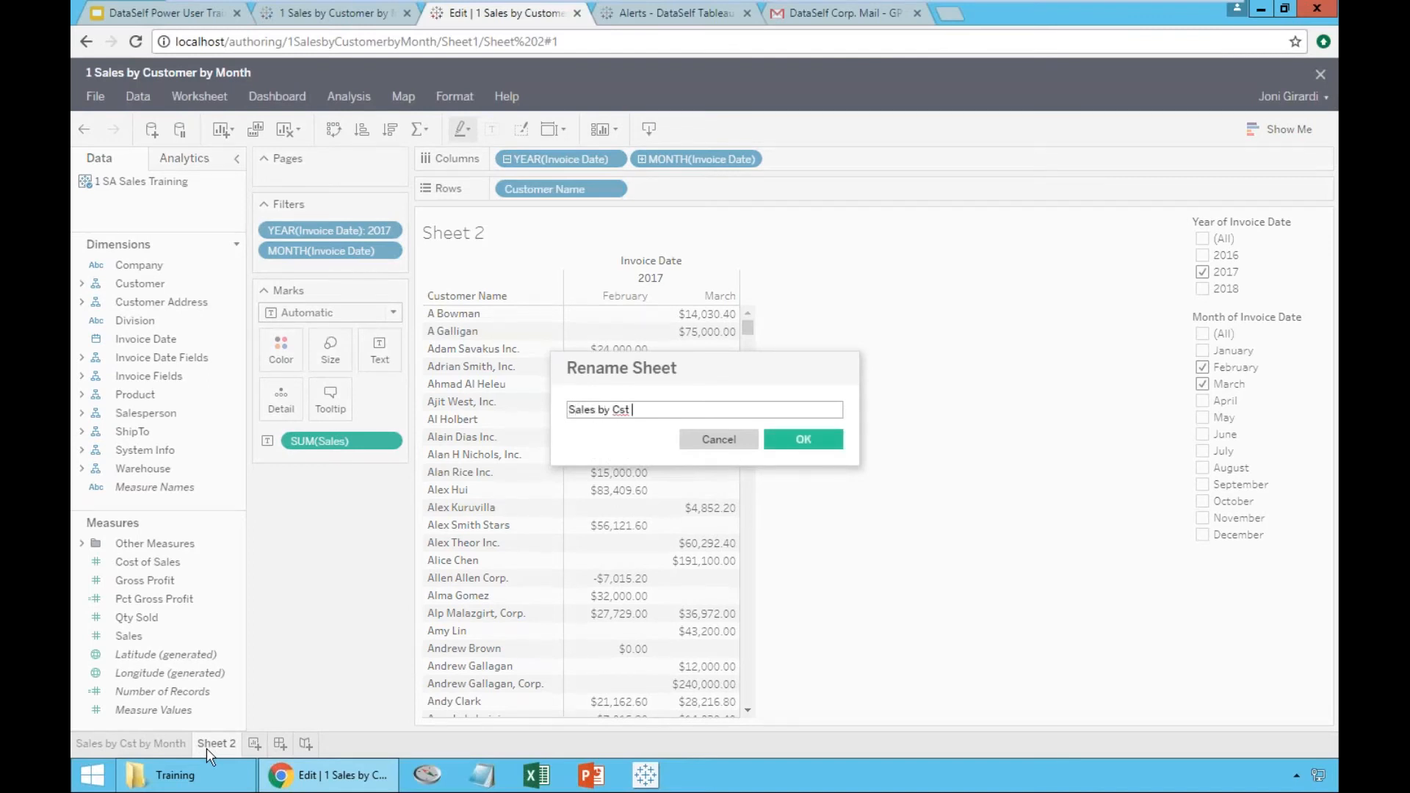
type(" This Year")
key("ctrl+shift+Left")
key("ctrl+shift+Left")
type("in 2017 Feb and March")
left_click(791, 435)
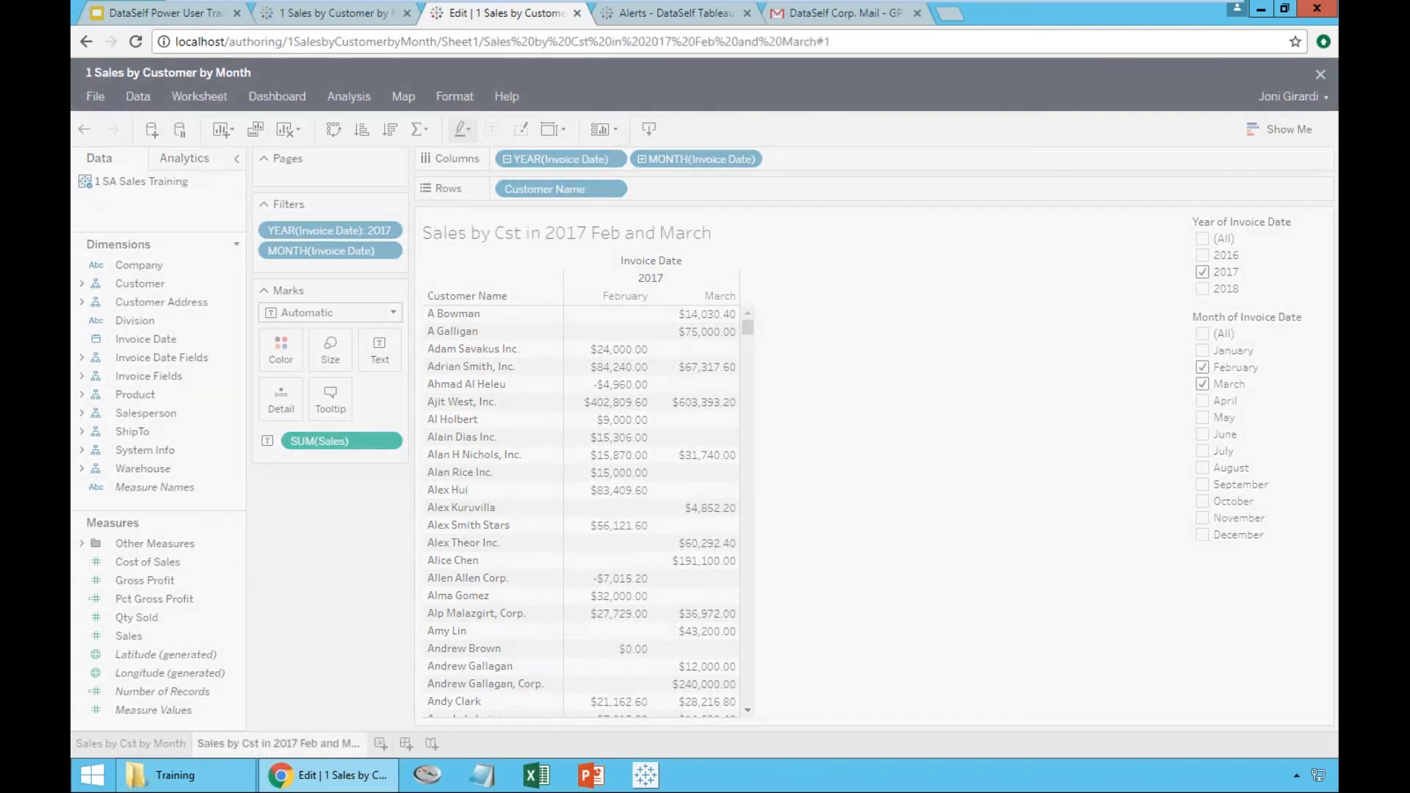